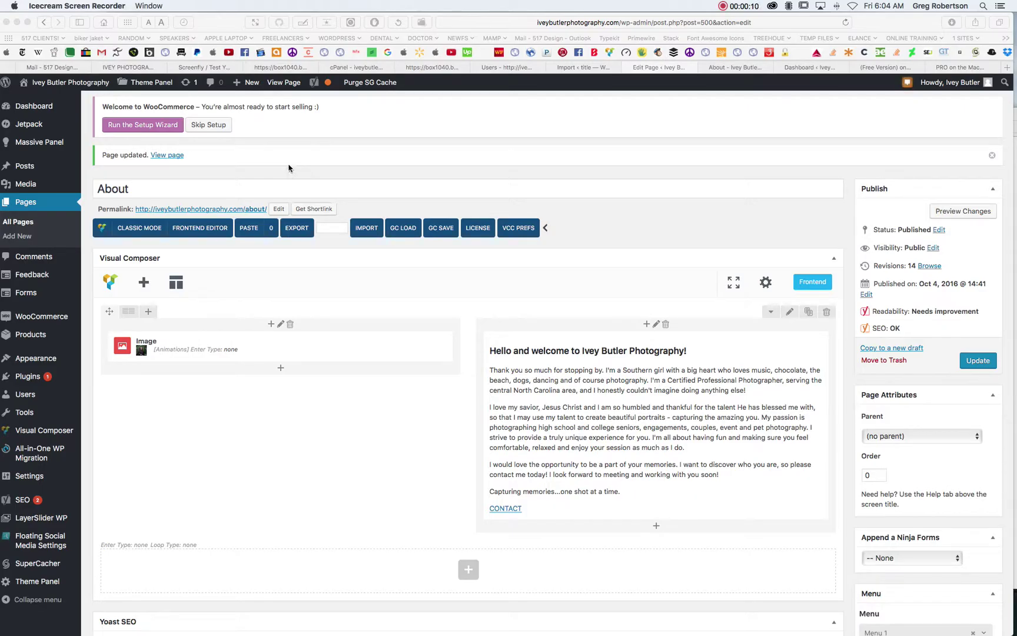
# Switch to the browser and open the Investment Guide page from the Pages list.
pyautogui.click(31, 203)
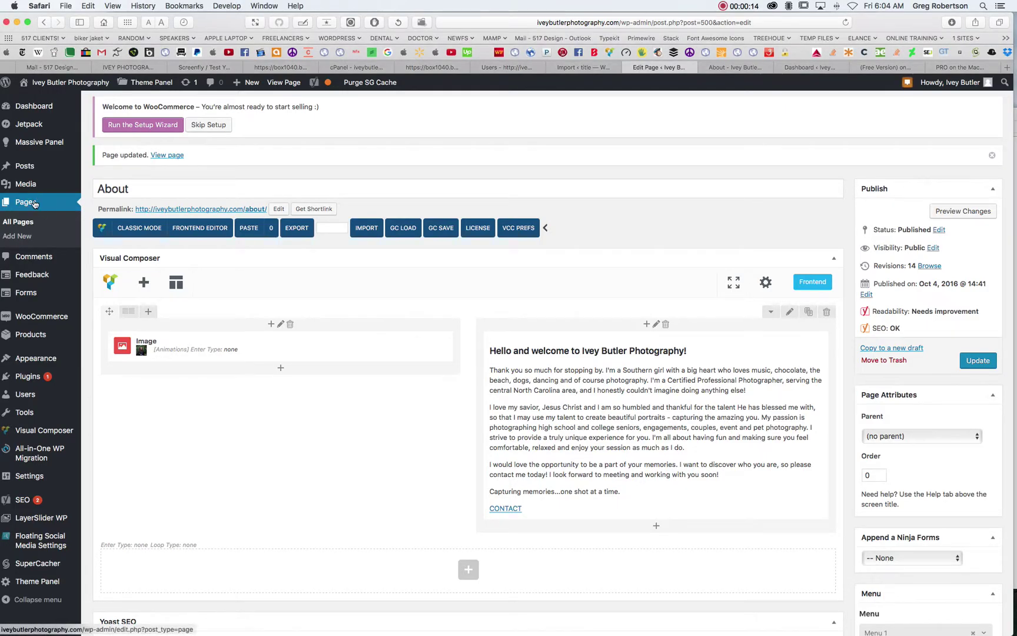
pyautogui.click(19, 204)
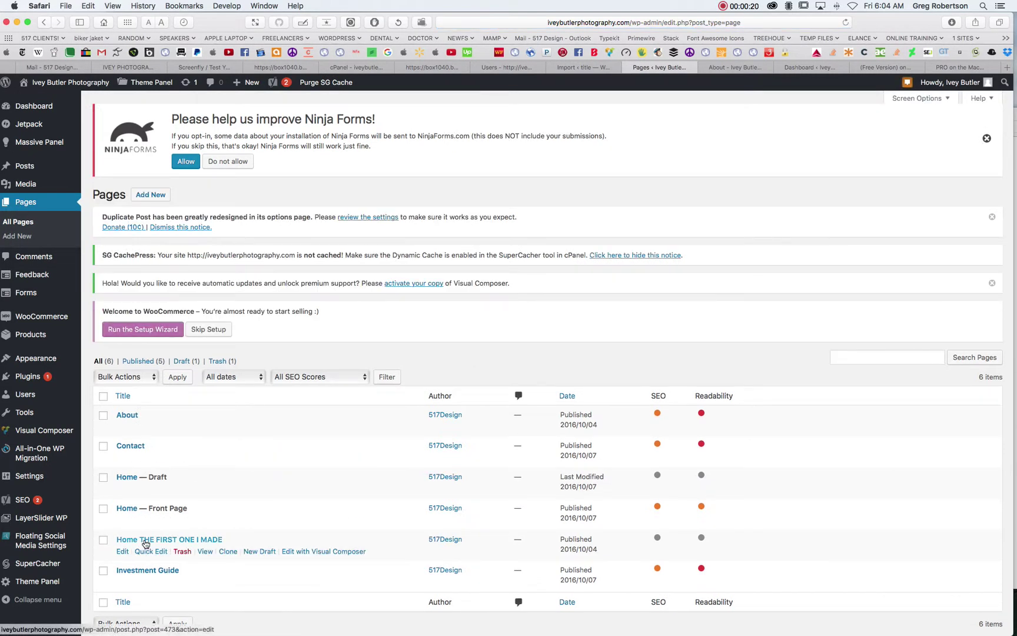
pyautogui.click(146, 573)
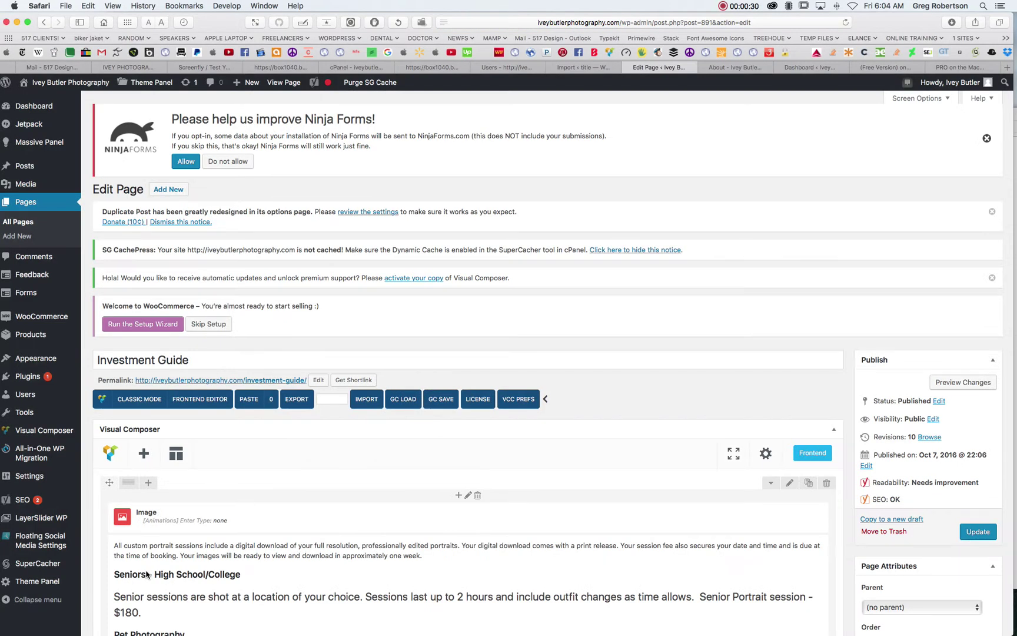
# Scroll to the Investment Guide page's Image element and session pricing text block.
pyautogui.scroll(-5, 514, 421)
pyautogui.scroll(-5, 513, 418)
pyautogui.scroll(4, 544, 349)
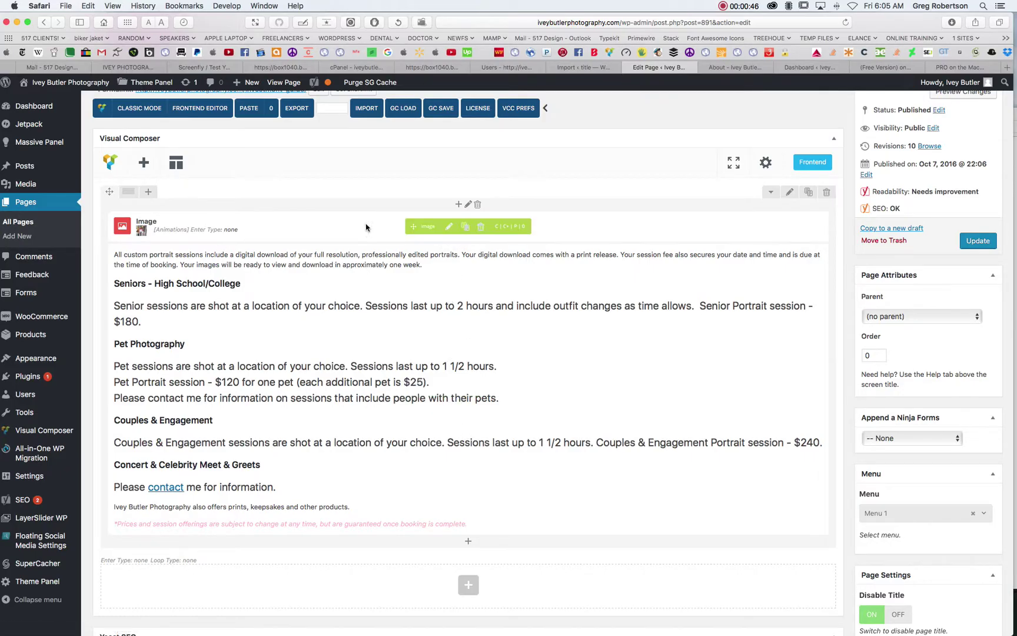
pyautogui.click(451, 228)
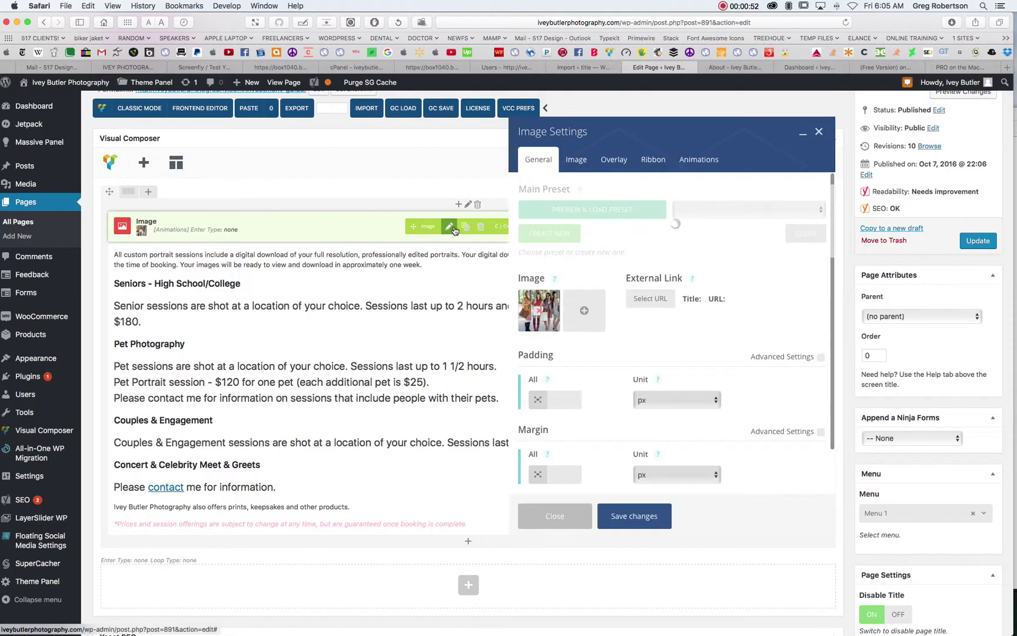
pyautogui.click(585, 312)
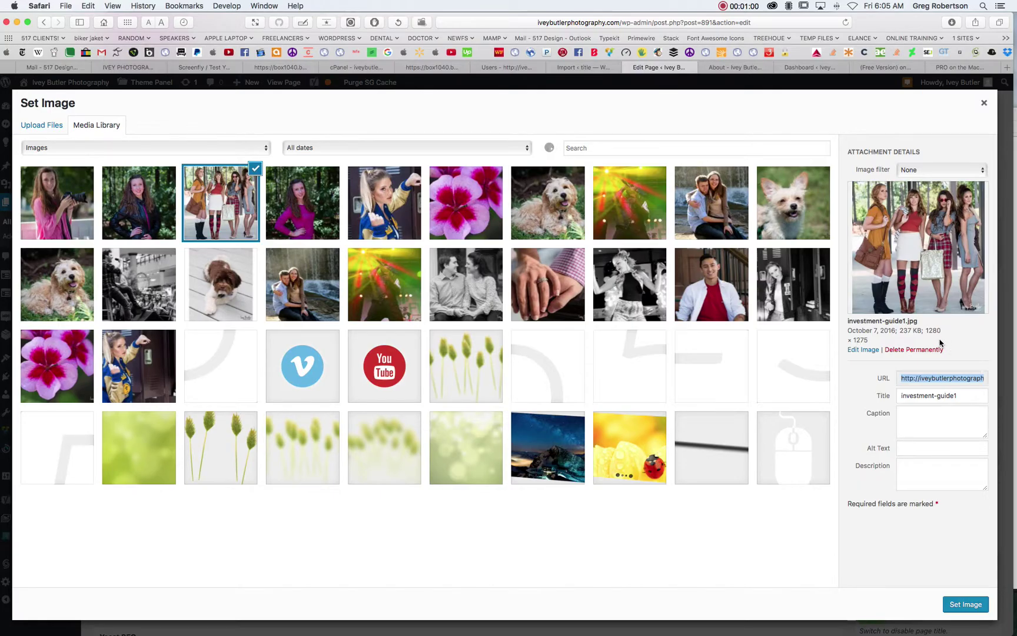
pyautogui.moveTo(927, 331); pyautogui.dragTo(871, 340)
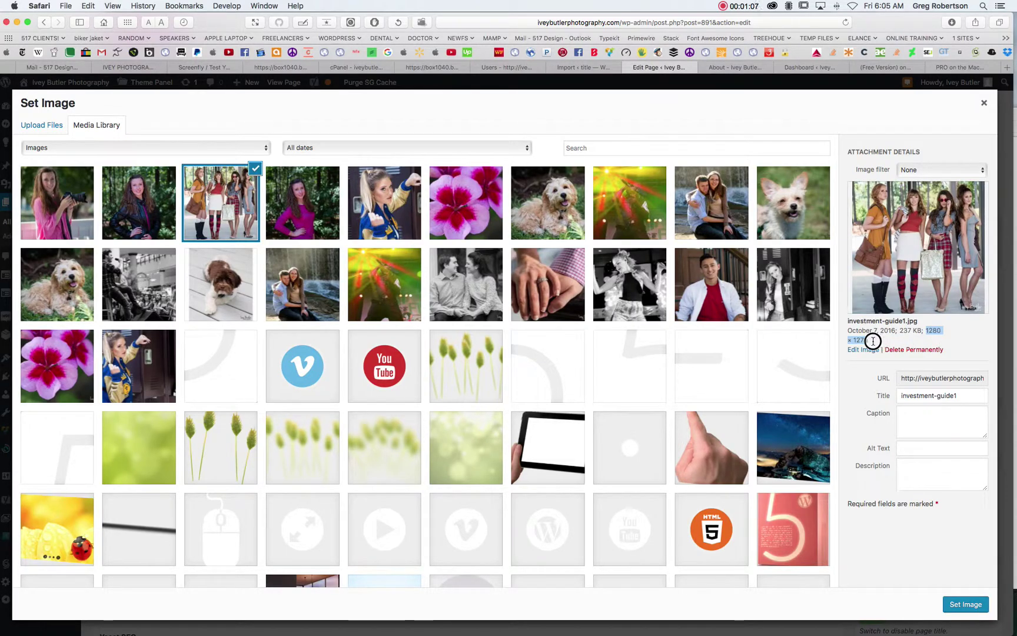
pyautogui.click(954, 335)
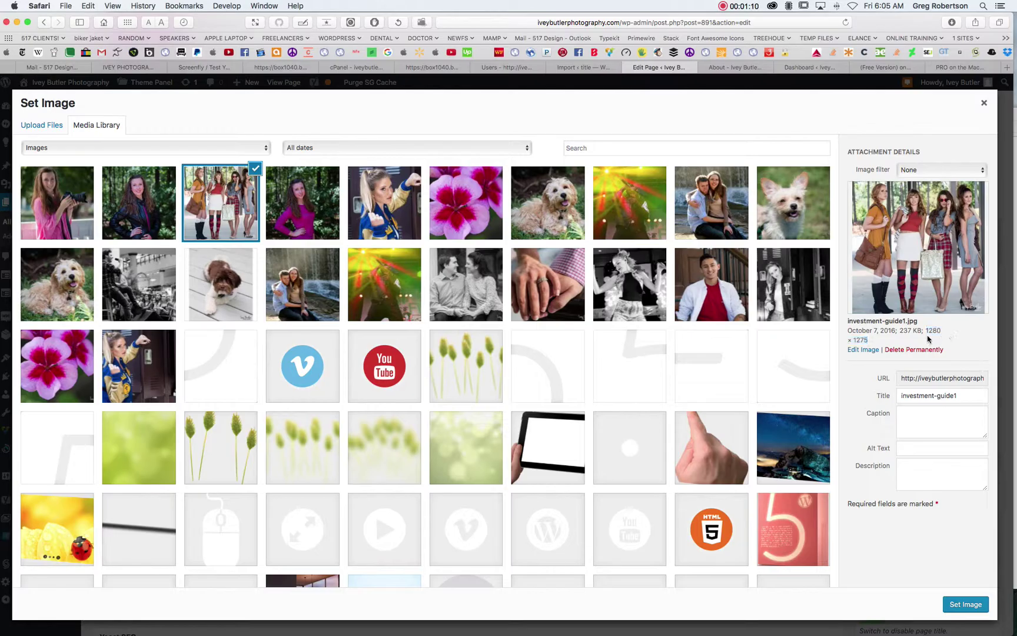
pyautogui.moveTo(927, 331); pyautogui.dragTo(940, 330)
pyautogui.click(949, 335)
pyautogui.moveTo(927, 330); pyautogui.dragTo(942, 329)
pyautogui.click(947, 333)
pyautogui.moveTo(927, 331); pyautogui.dragTo(941, 332)
pyautogui.click(953, 333)
pyautogui.moveTo(900, 331); pyautogui.dragTo(925, 340)
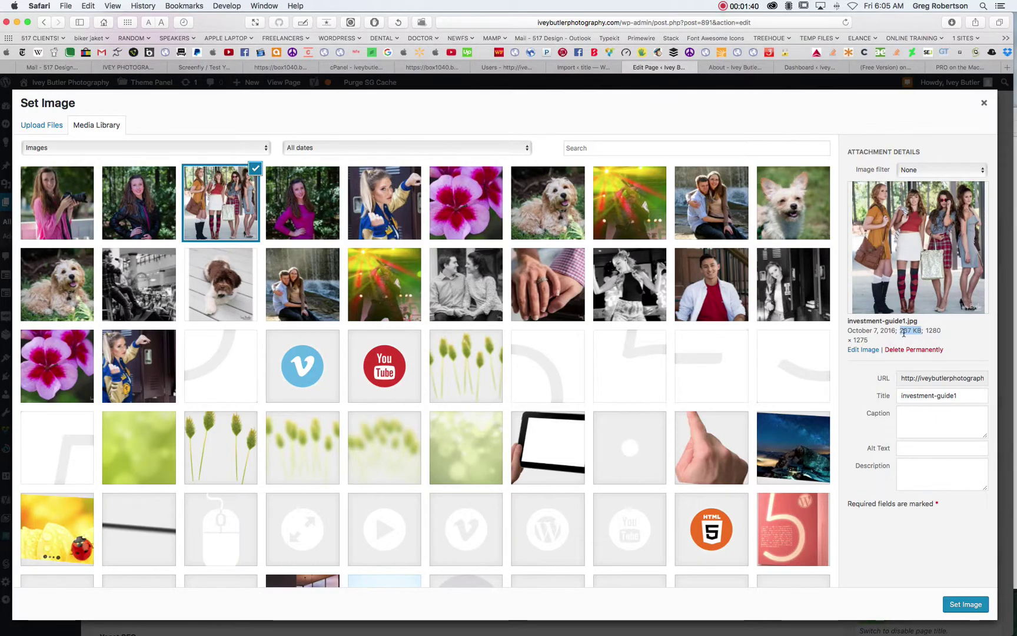
pyautogui.moveTo(920, 331); pyautogui.dragTo(899, 330)
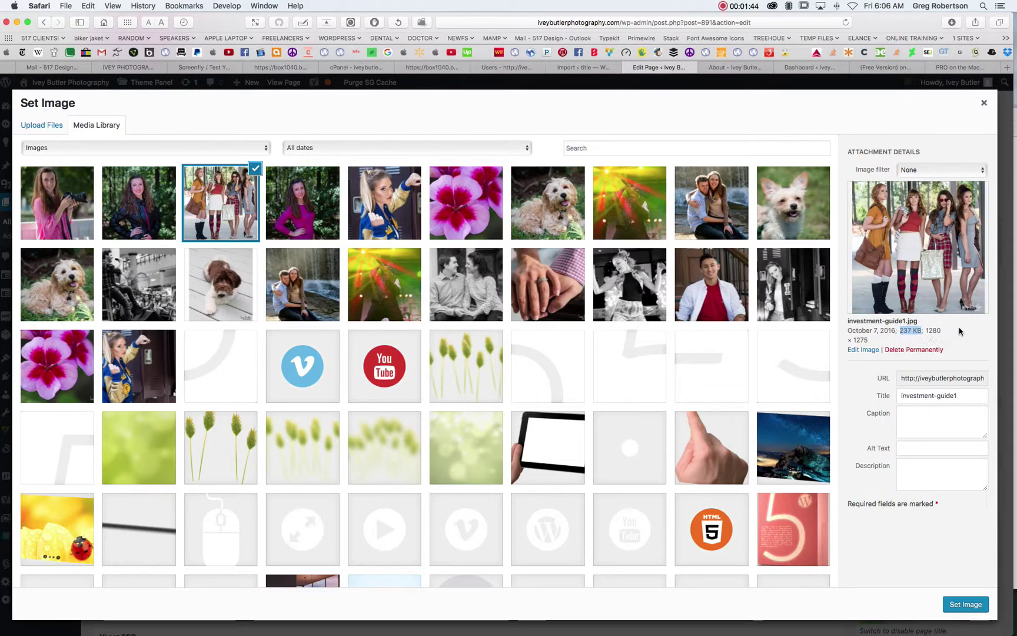
pyautogui.click(900, 334)
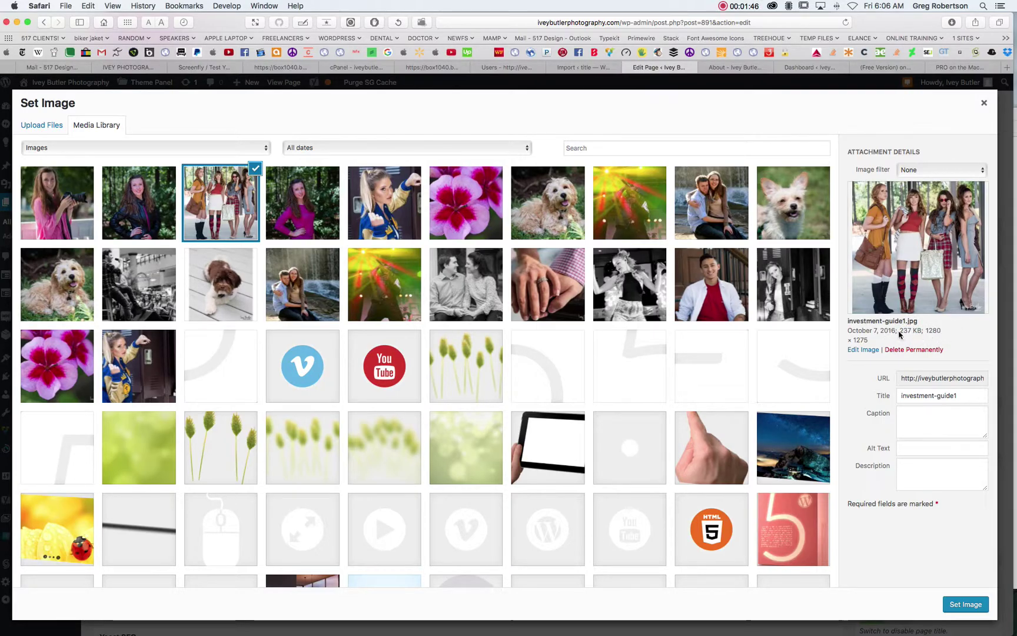
pyautogui.moveTo(899, 330); pyautogui.dragTo(922, 330)
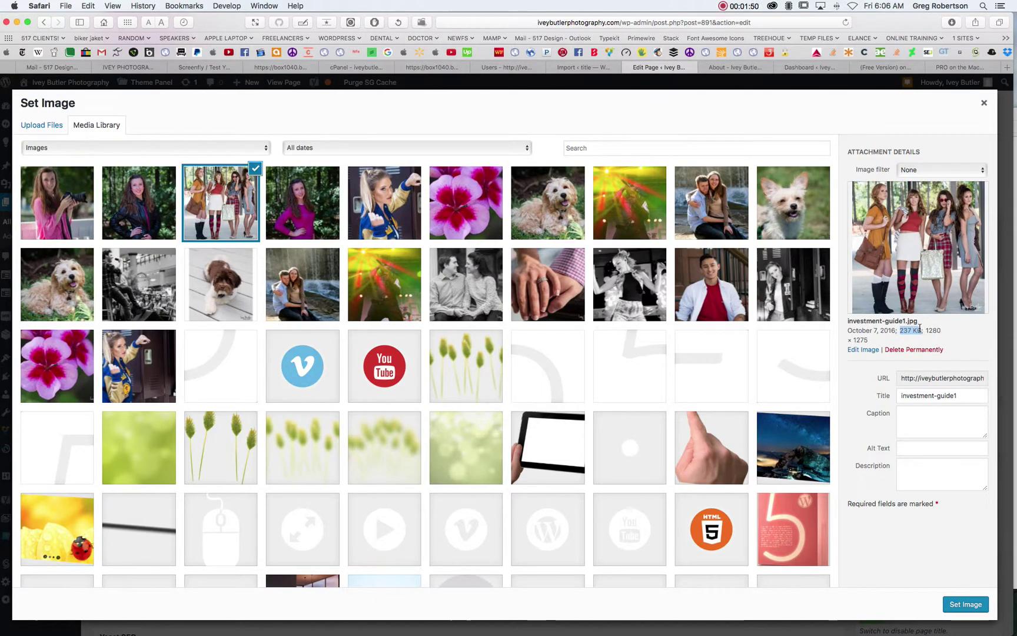
pyautogui.click(962, 331)
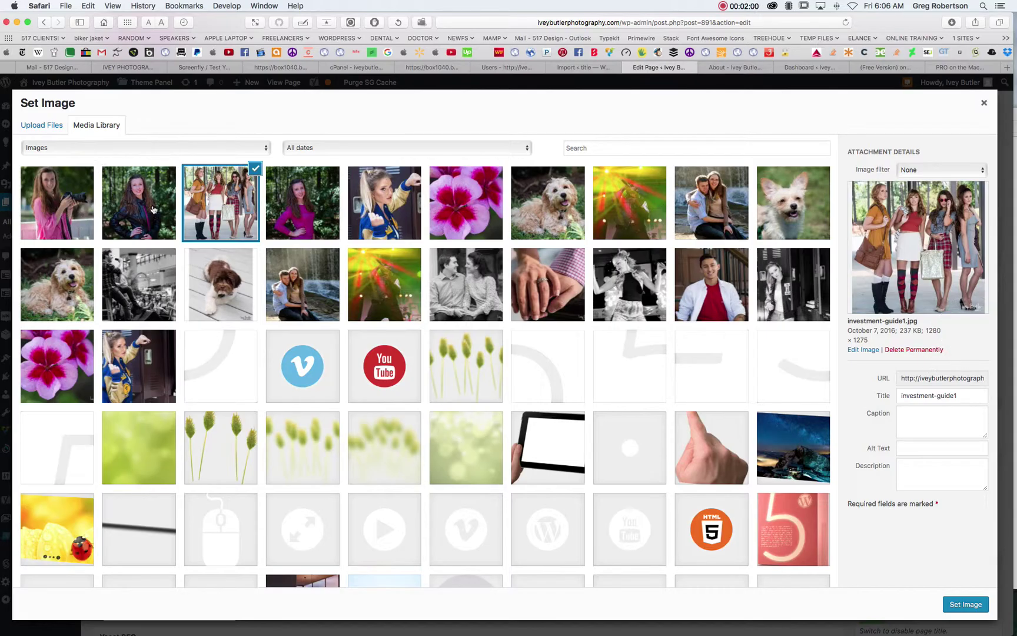
pyautogui.click(47, 128)
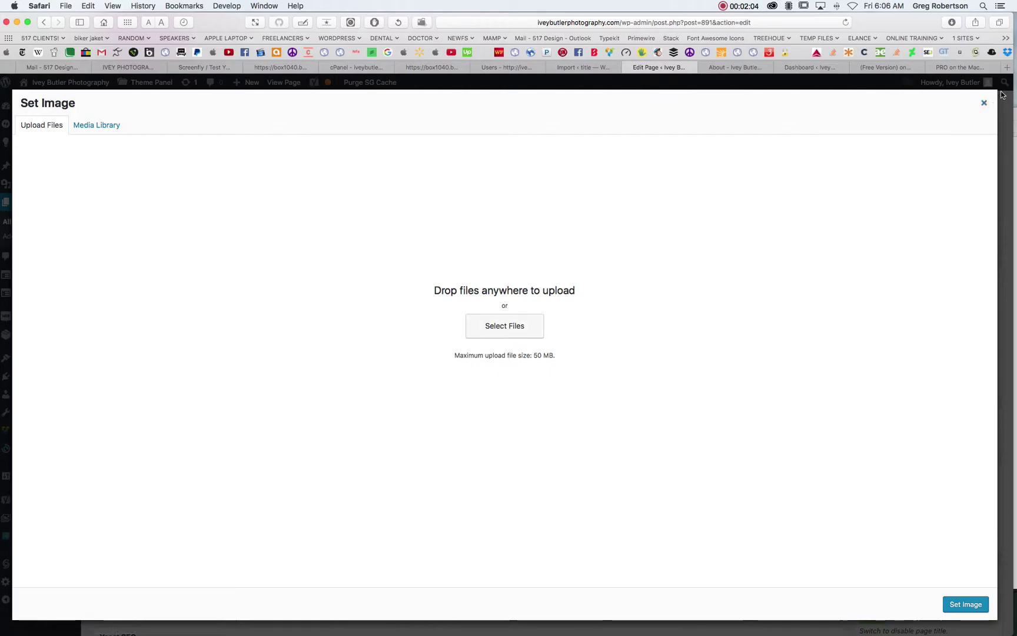
pyautogui.click(983, 103)
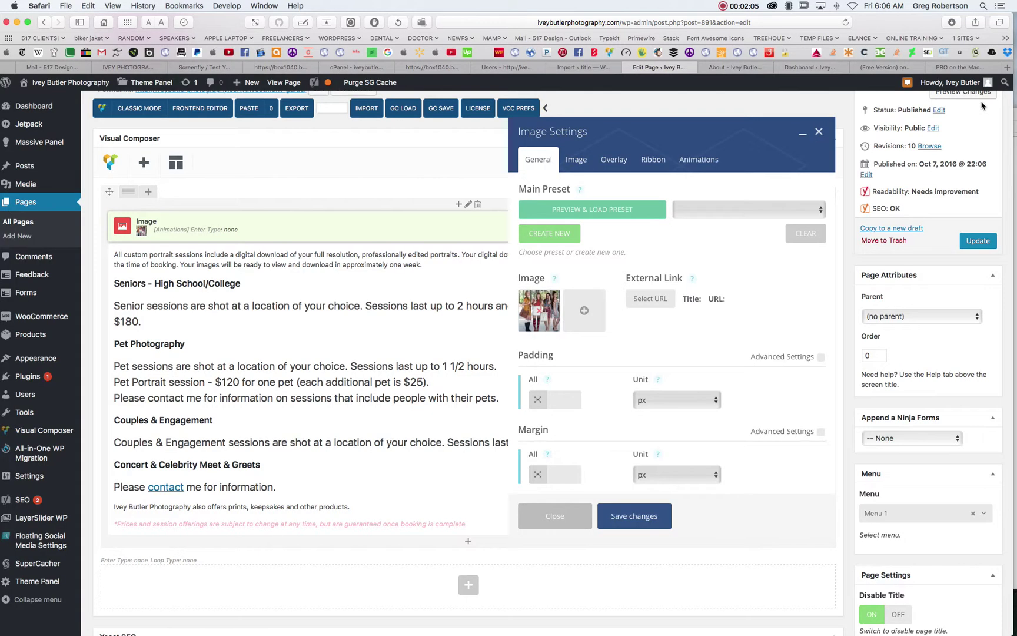
pyautogui.click(820, 133)
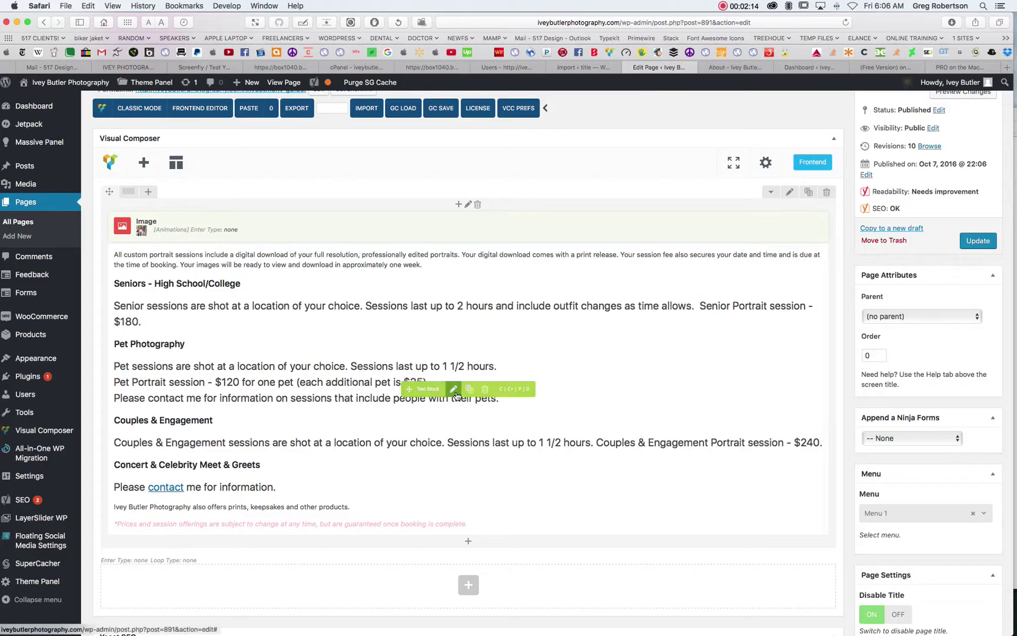
pyautogui.click(453, 390)
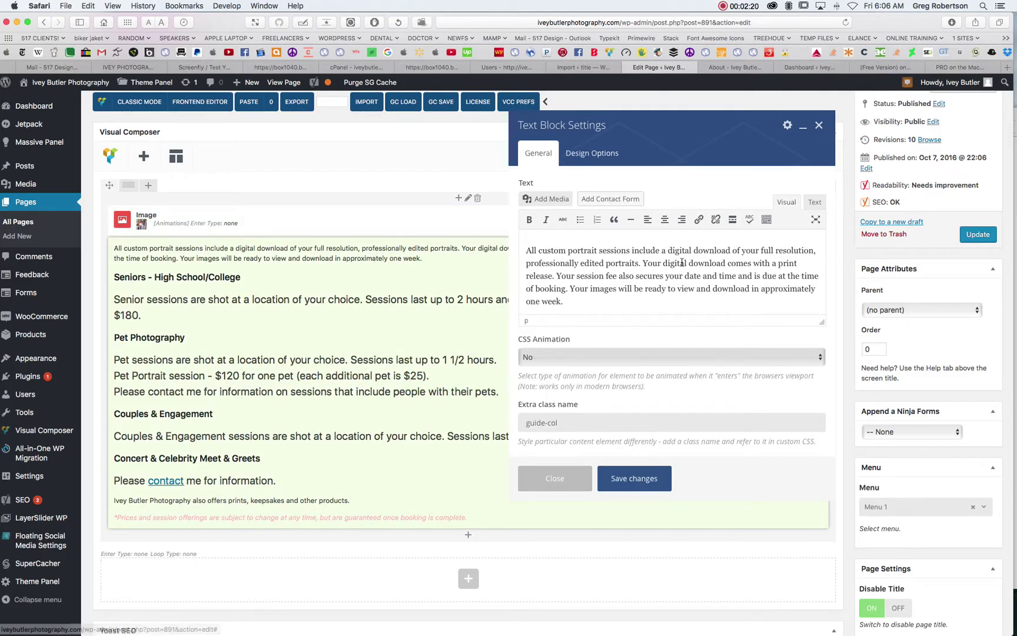
# Select part of the text block's first sentence and type 'kjgkjgv' over it.
pyautogui.scroll(-5, 693, 270)
pyautogui.scroll(-5, 694, 269)
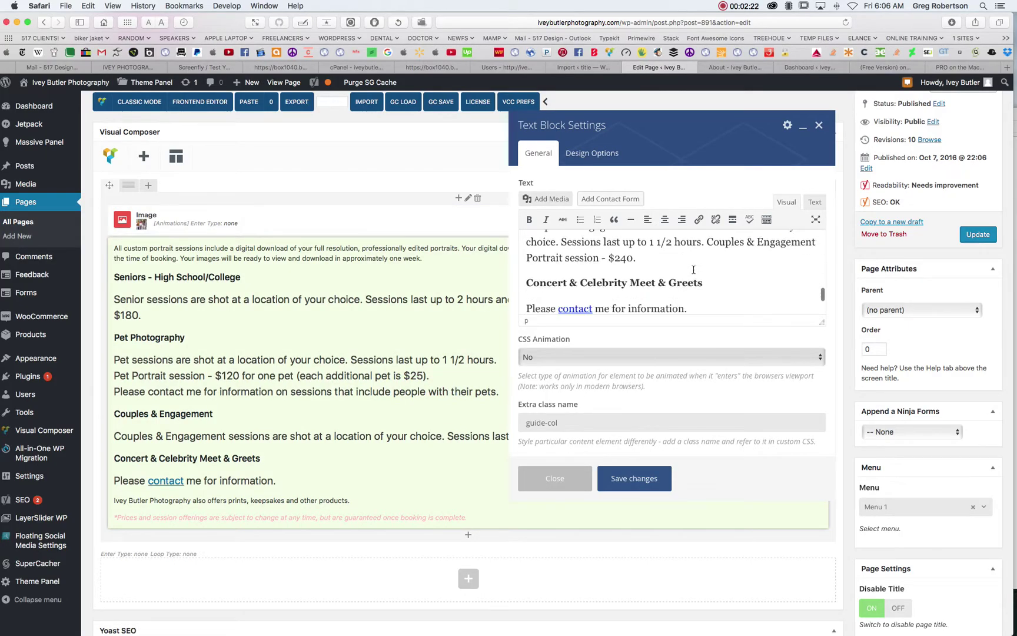
pyautogui.scroll(4, 693, 270)
pyautogui.scroll(10, 693, 269)
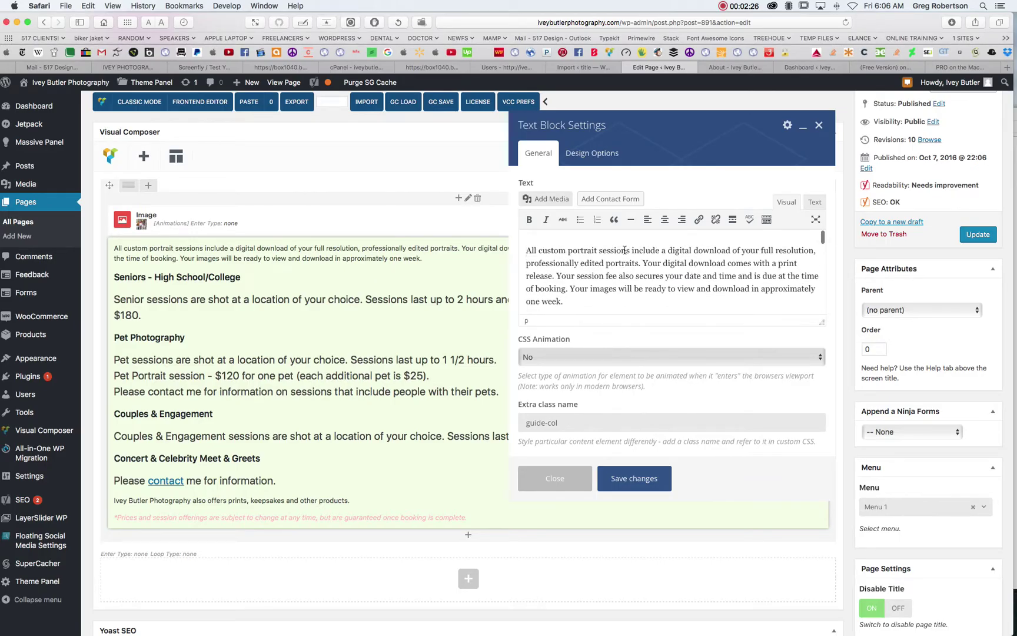
pyautogui.moveTo(614, 253); pyautogui.dragTo(667, 254)
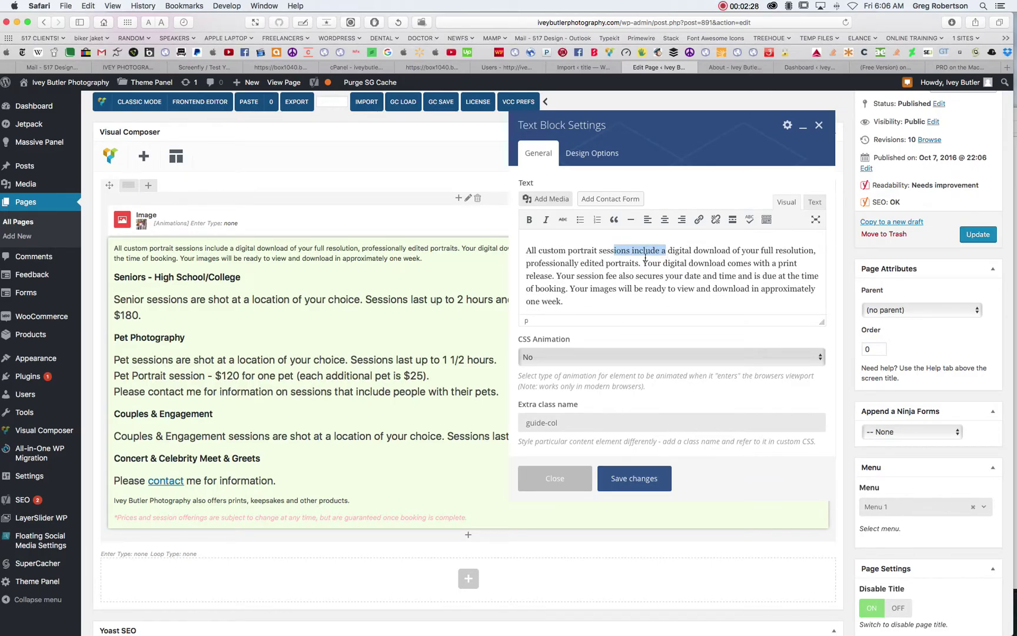
pyautogui.write('kjgkjgv')
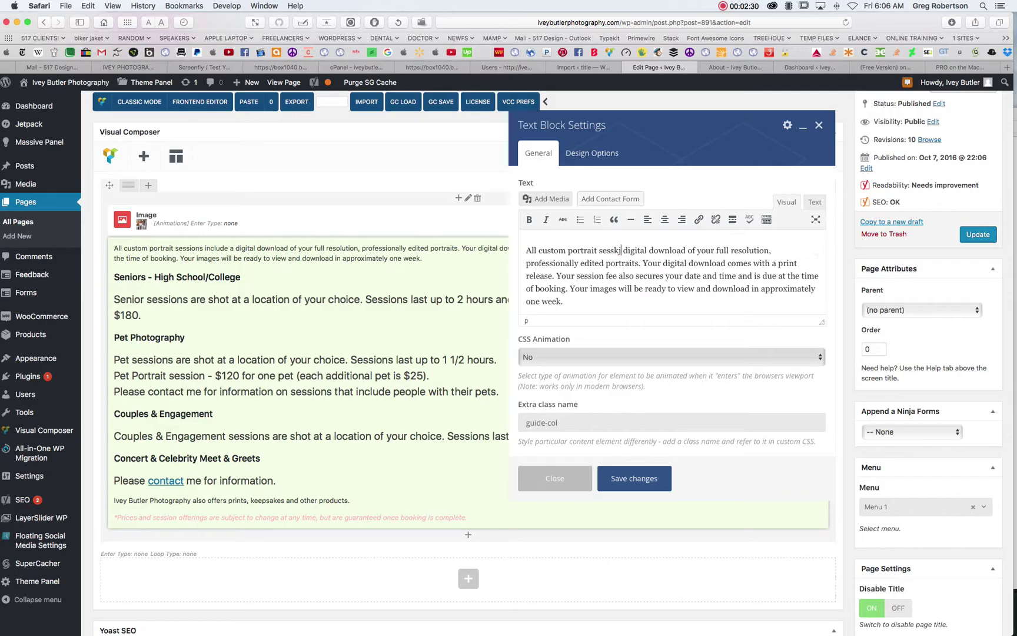
# Switch the text block to its HTML source and scroll to the Seniors heading.
pyautogui.click(815, 203)
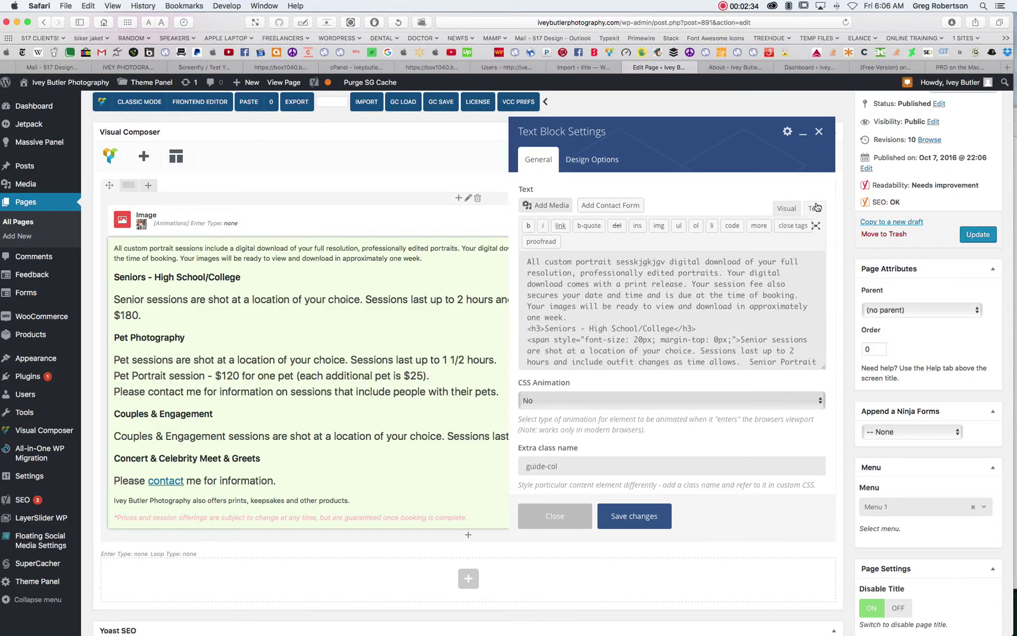
pyautogui.click(659, 296)
pyautogui.scroll(-10, 654, 270)
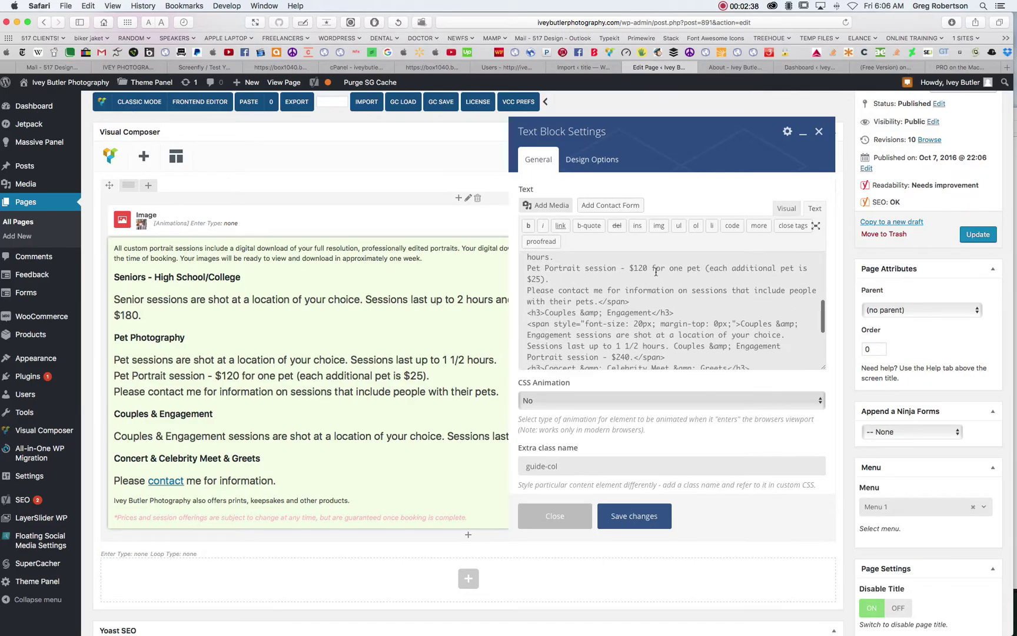
pyautogui.scroll(8, 656, 271)
pyautogui.scroll(2, 655, 272)
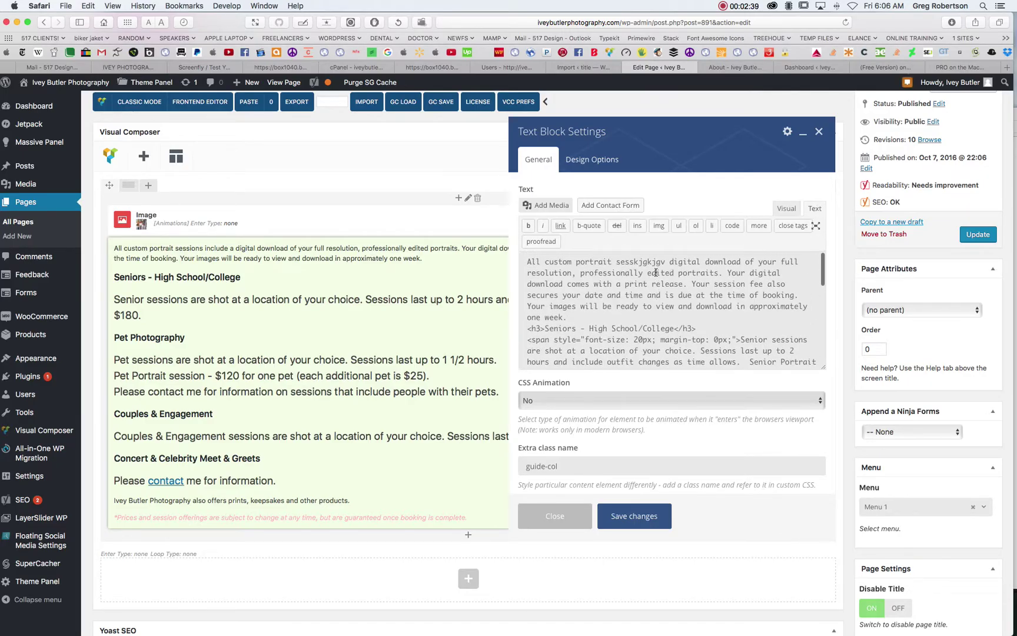
pyautogui.moveTo(528, 263); pyautogui.dragTo(566, 316)
pyautogui.click(556, 268)
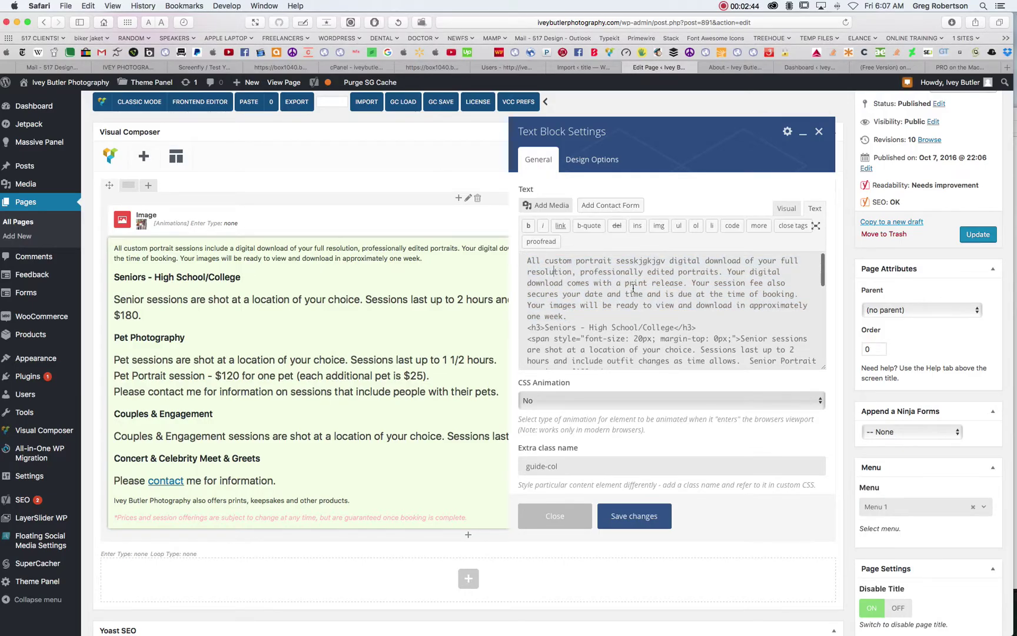
pyautogui.scroll(-1, 635, 289)
pyautogui.scroll(-5, 643, 293)
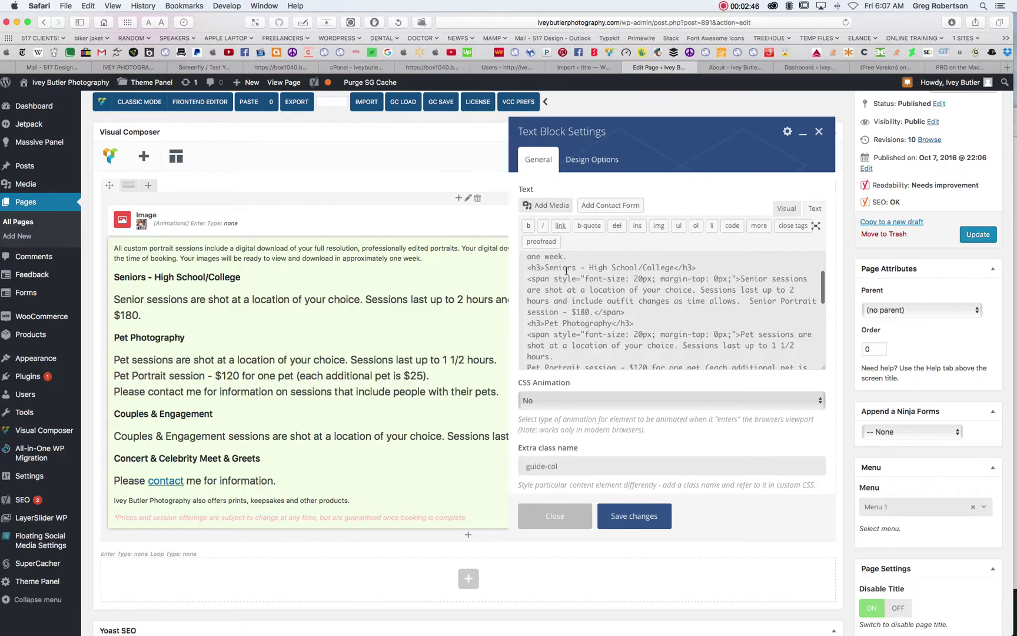
# Delete 'High' from the 'Seniors - High School/College' h3 heading.
pyautogui.click(546, 268)
pyautogui.moveTo(577, 268); pyautogui.dragTo(545, 269)
pyautogui.moveTo(525, 269); pyautogui.dragTo(543, 268)
pyautogui.moveTo(698, 269); pyautogui.dragTo(676, 269)
pyautogui.moveTo(608, 268); pyautogui.dragTo(591, 268)
pyautogui.press('BackSpace')
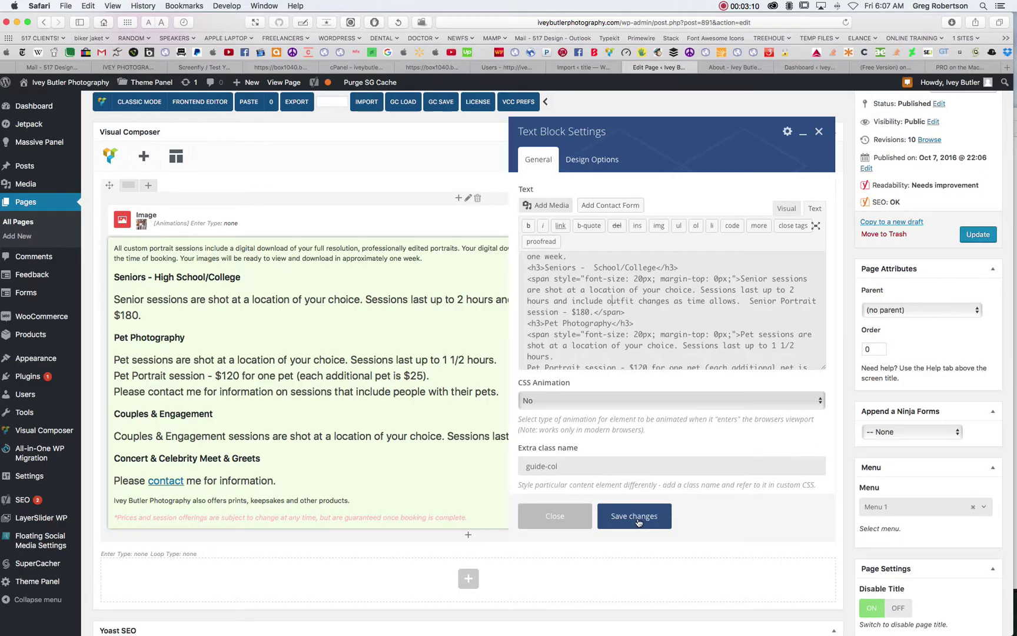
# Close the text block settings without saving, update the page, and review the pricing text.
pyautogui.click(818, 132)
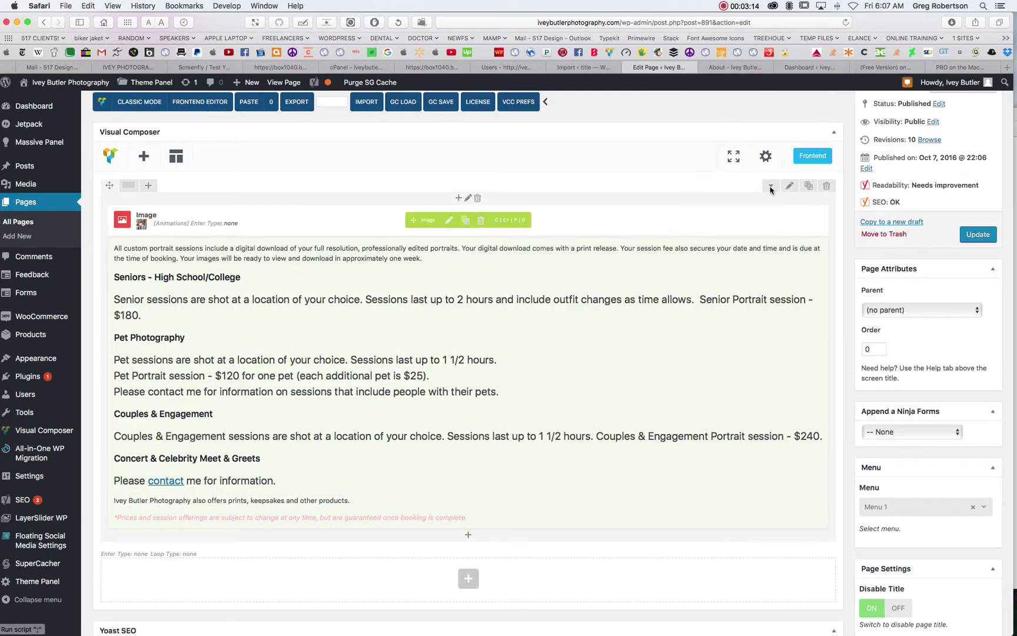
pyautogui.click(978, 235)
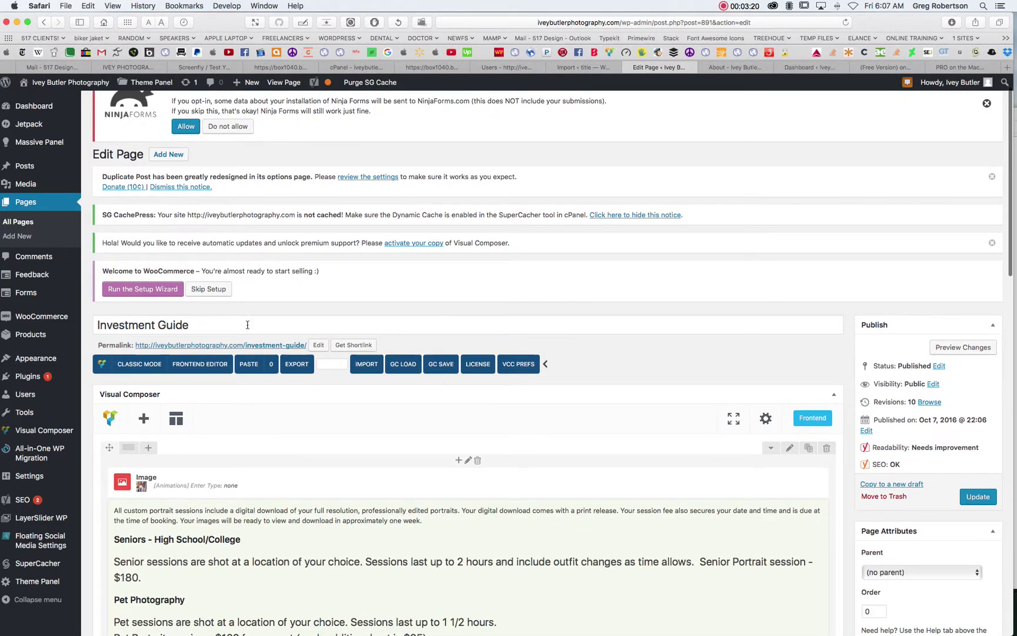
pyautogui.scroll(-7, 601, 286)
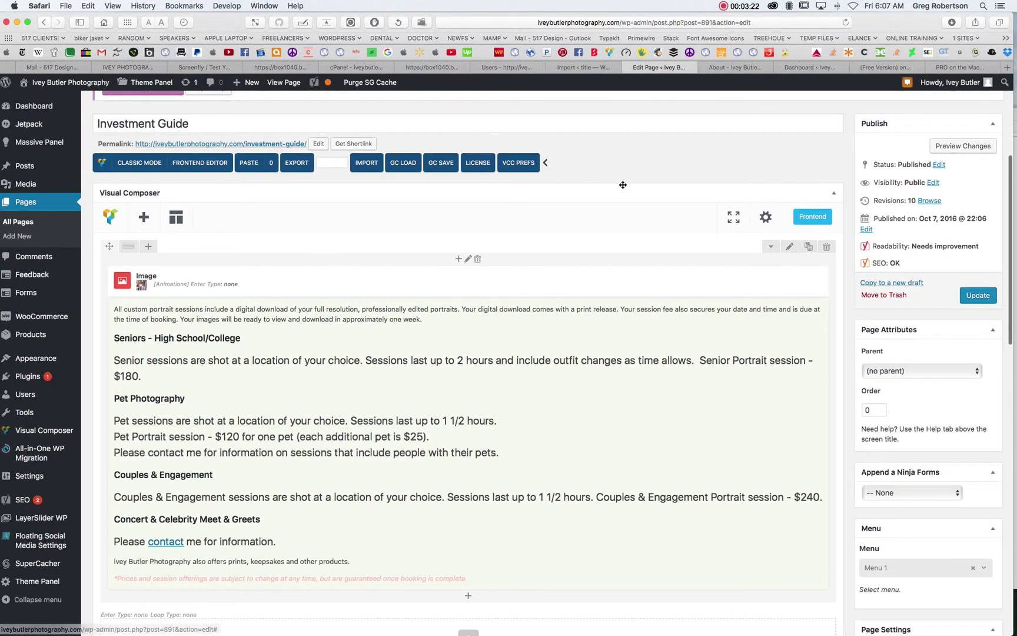
pyautogui.scroll(-2, 652, 184)
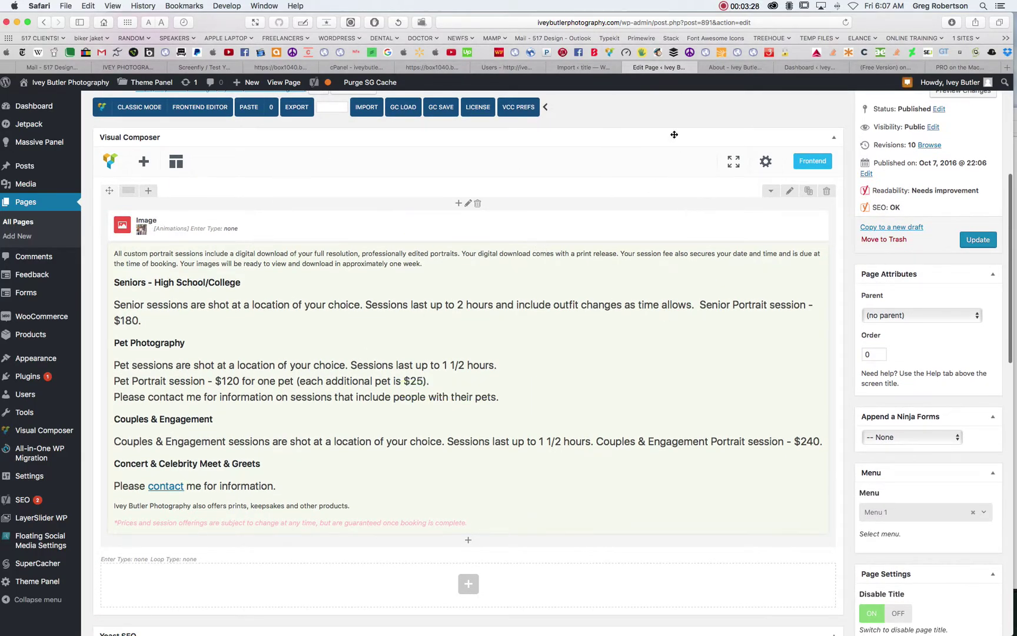
pyautogui.scroll(-4, 656, 141)
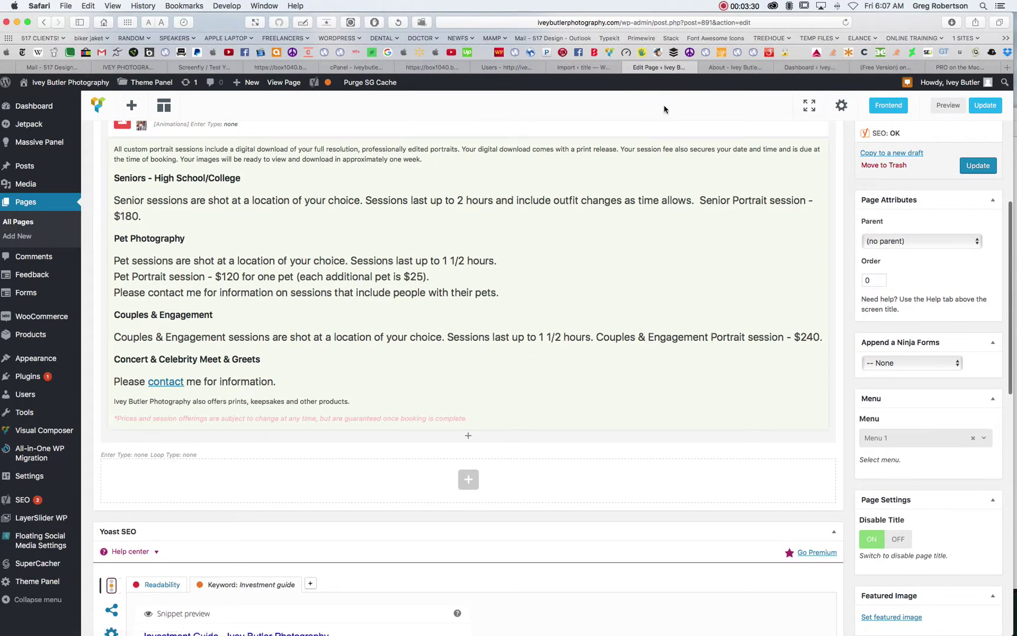
pyautogui.scroll(2, 667, 111)
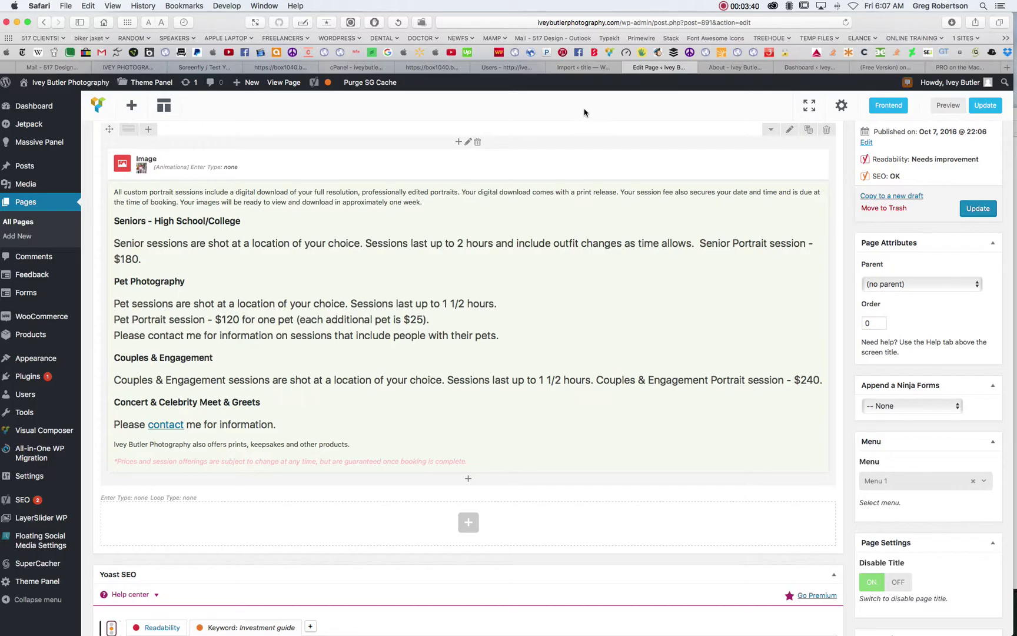
pyautogui.moveTo(25, 360)
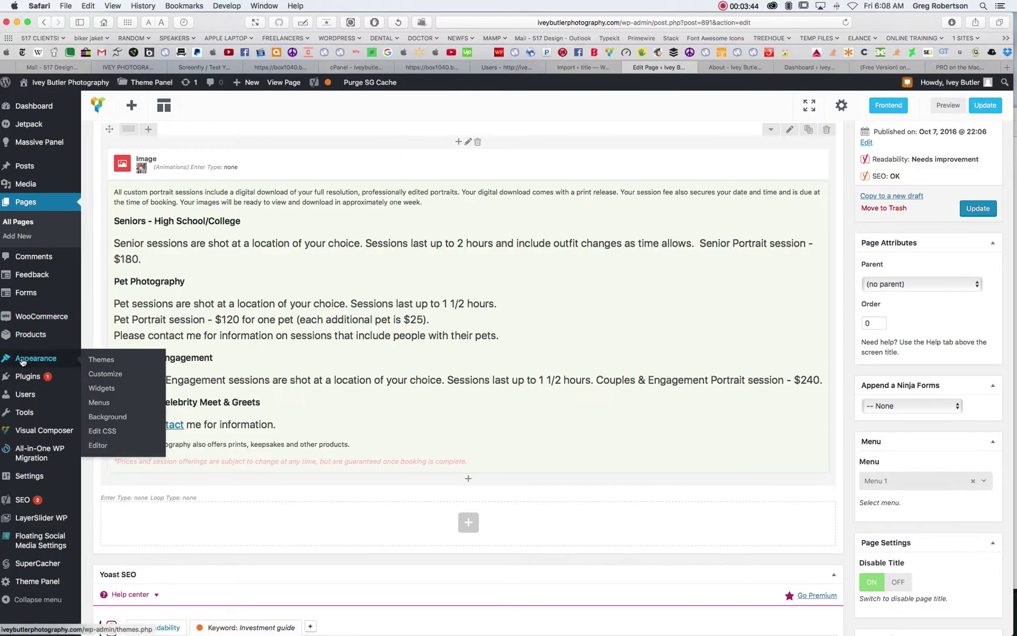
# Open Appearance > Menus and scroll to Menu 1's structure with Portfolio's sub-items.
pyautogui.click(103, 407)
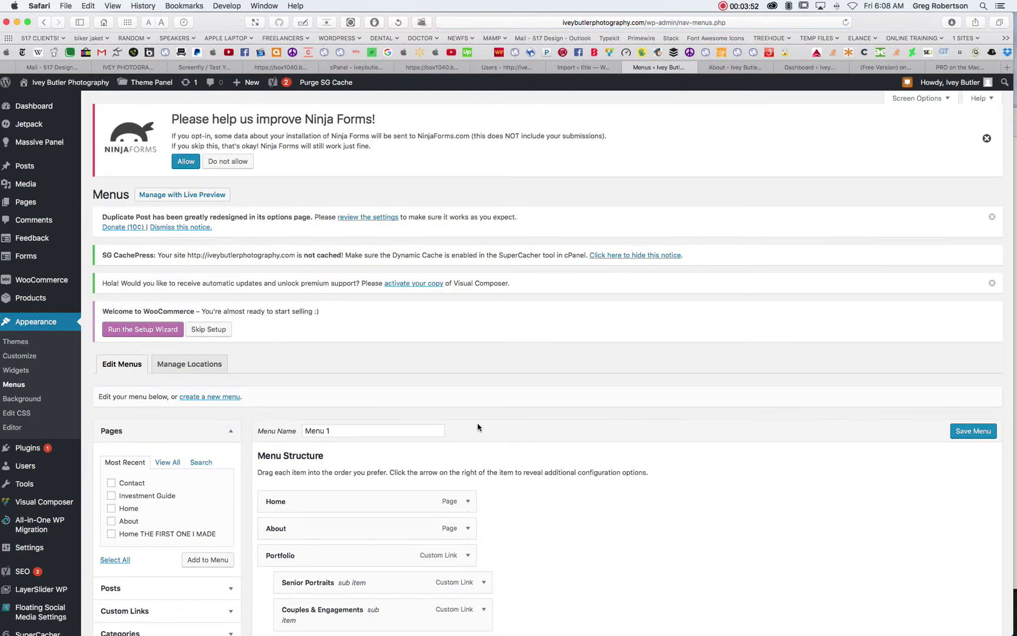
pyautogui.scroll(-10, 478, 426)
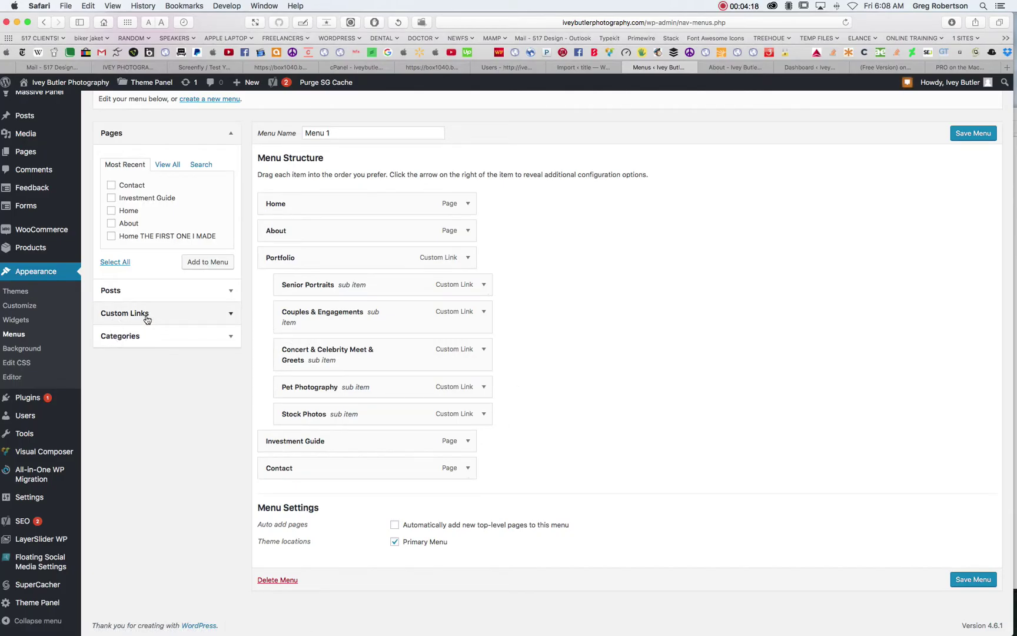
# Expand Custom Links and inspect the Senior Portraits menu item's link address.
pyautogui.click(232, 315)
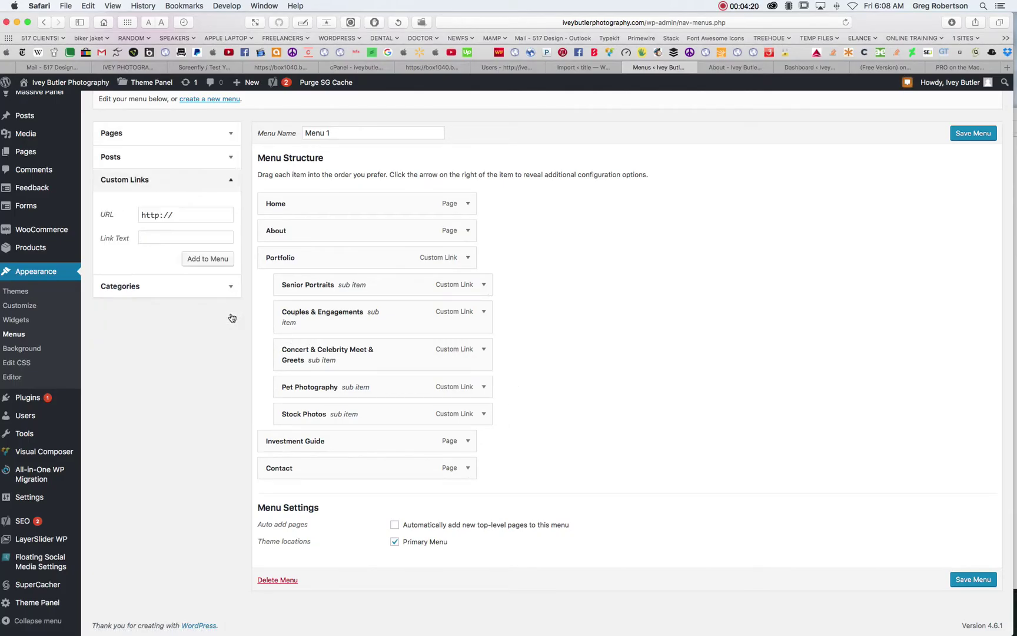
pyautogui.click(174, 214)
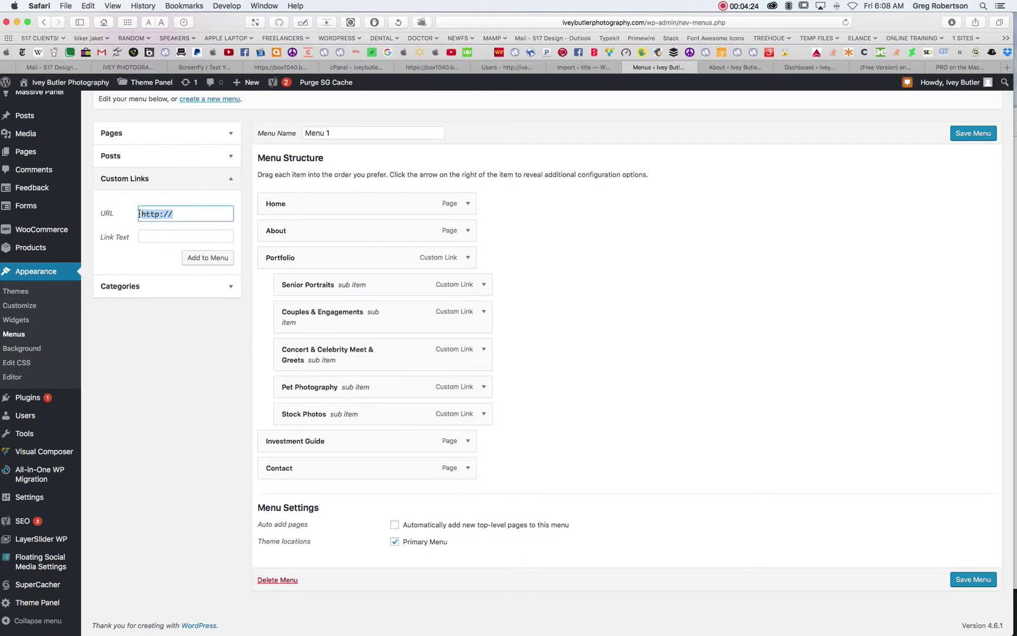
pyautogui.click(145, 260)
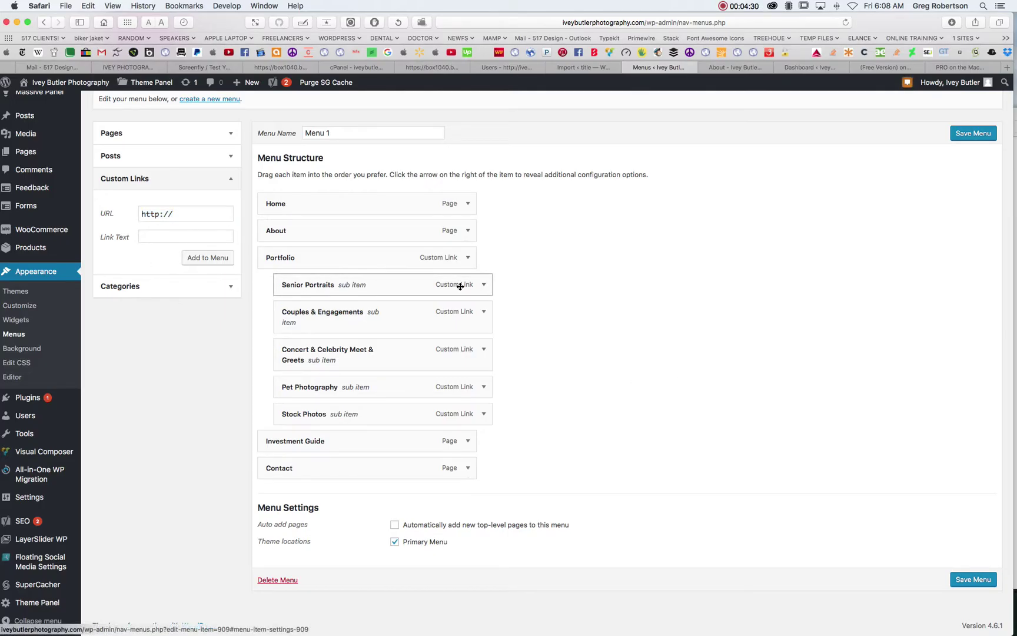
pyautogui.click(484, 285)
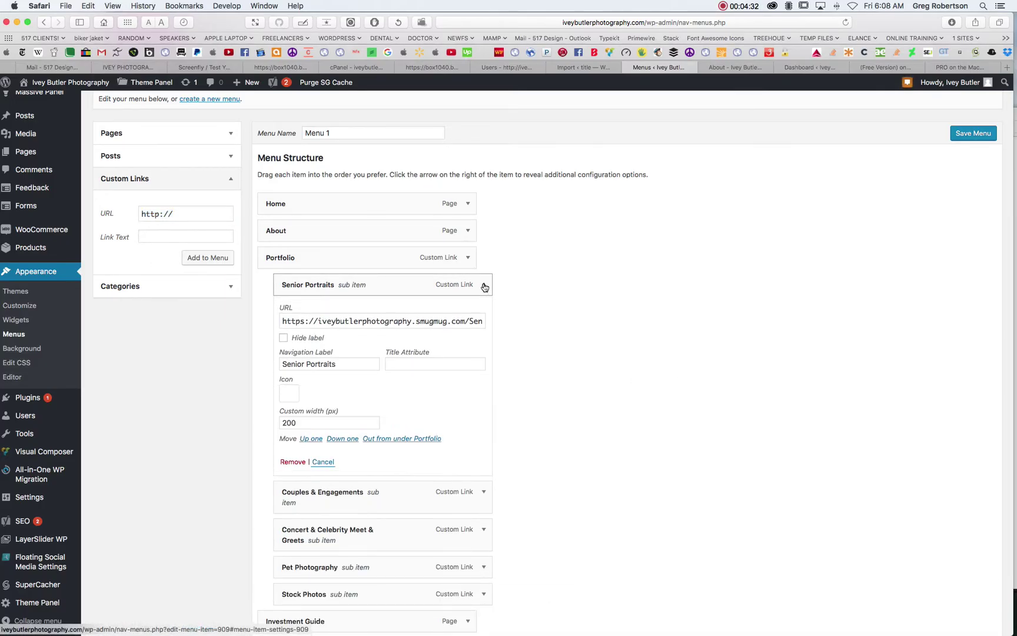
pyautogui.moveTo(283, 320)
pyautogui.mouseDown()
pyautogui.moveTo(515, 319)
pyautogui.moveTo(229, 318)
pyautogui.moveTo(281, 325)
pyautogui.mouseUp()
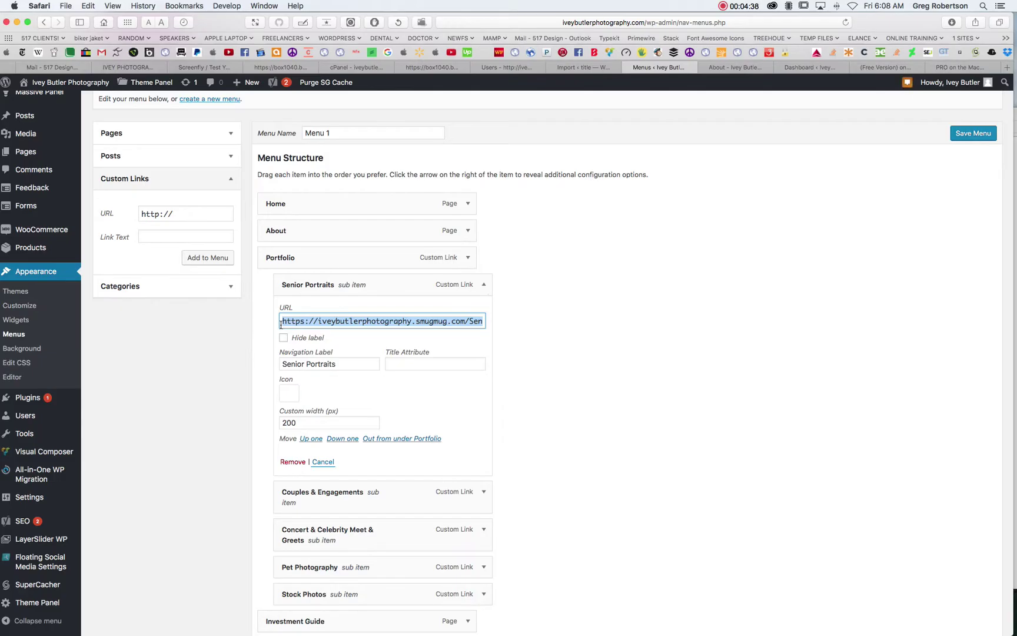
pyautogui.click(585, 318)
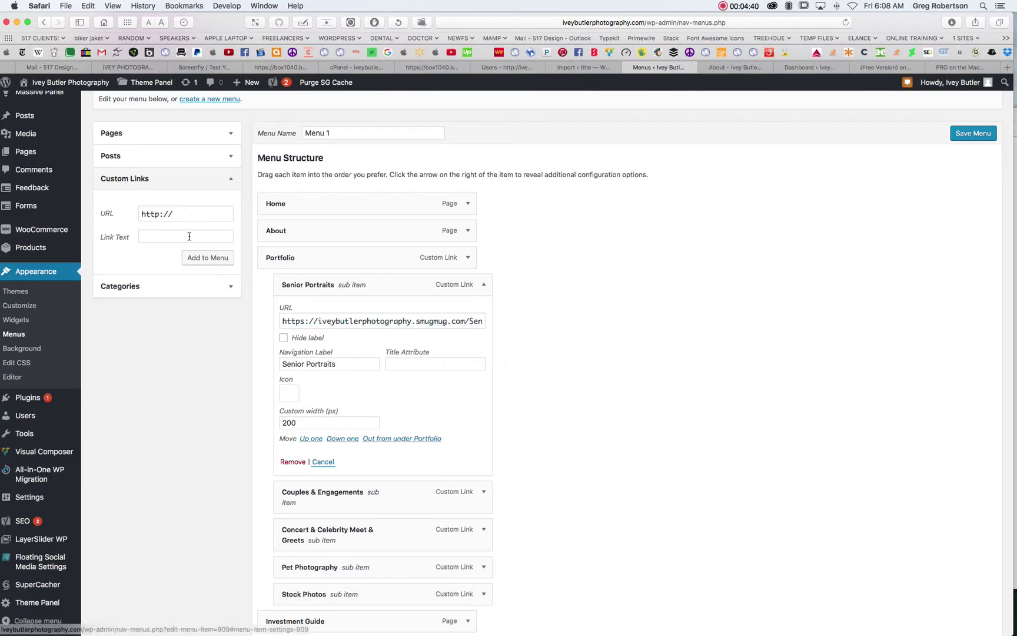
pyautogui.moveTo(176, 216); pyautogui.dragTo(84, 211)
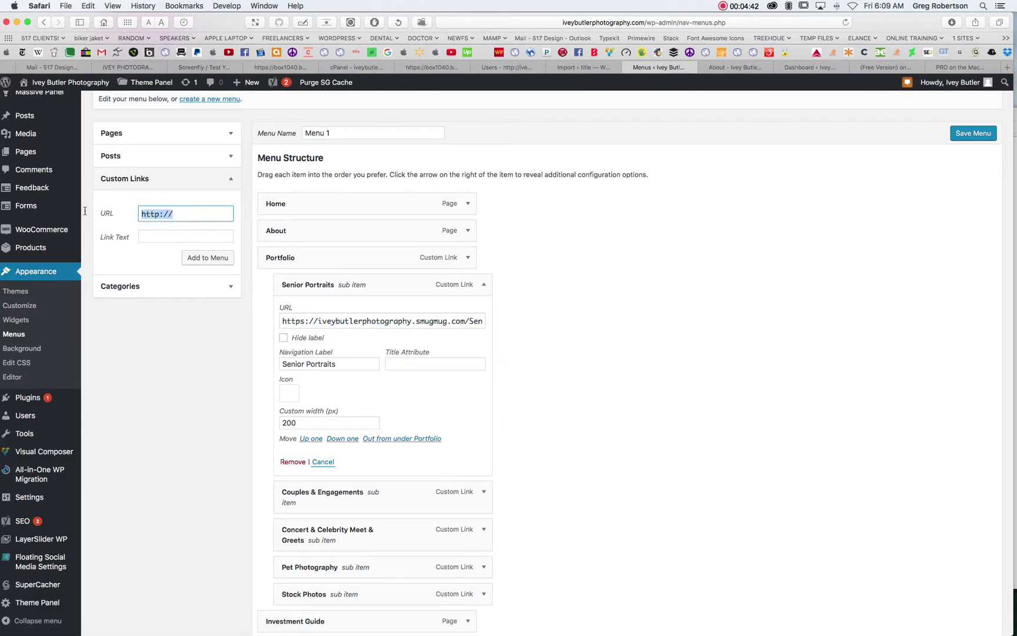
pyautogui.click(202, 213)
pyautogui.write('SCAZXDV')
pyautogui.click(156, 236)
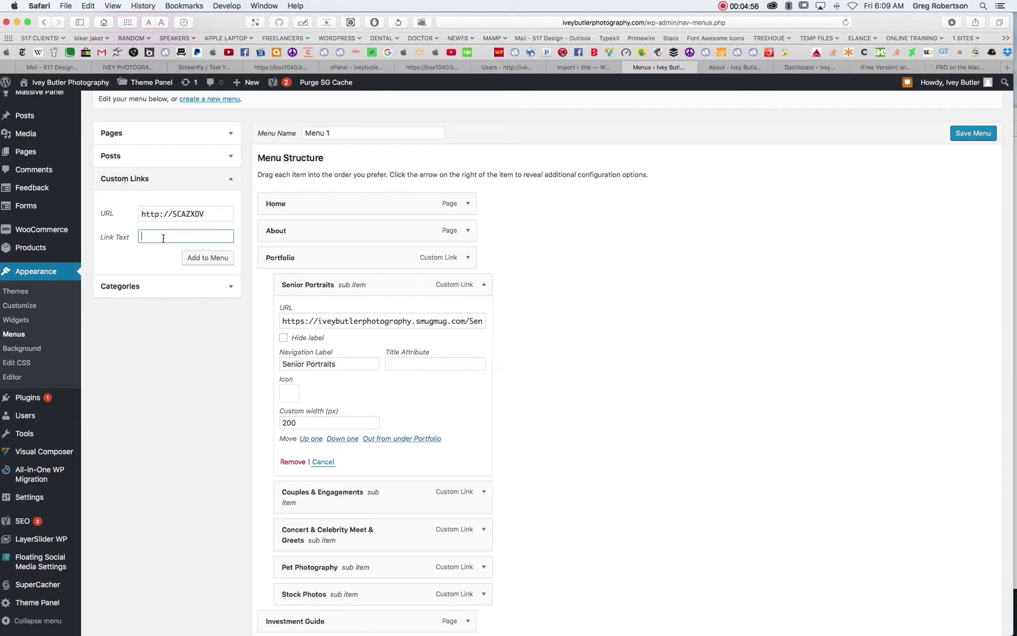
pyautogui.write('New Button')
pyautogui.click(153, 264)
pyautogui.scroll(-1, 154, 266)
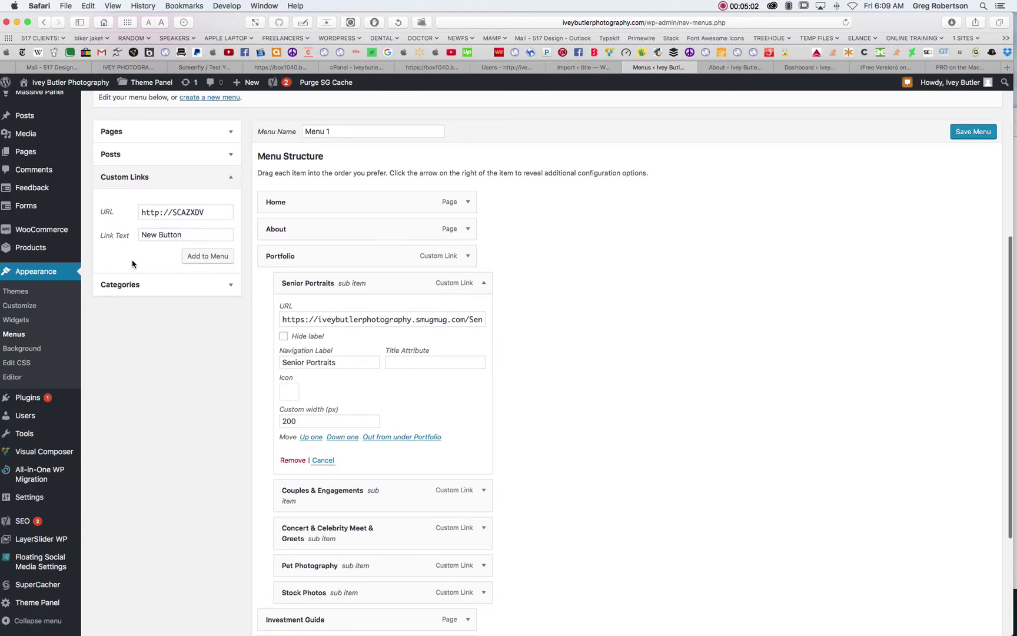
pyautogui.scroll(-2, 157, 266)
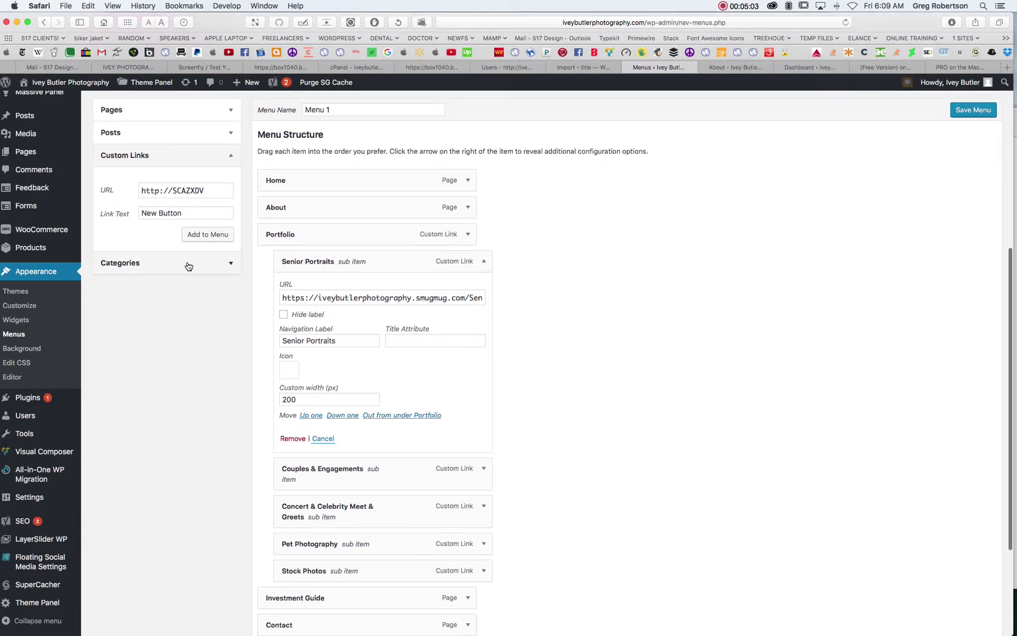
# Add New Button under Portfolio after Concert & Celebrity Meet & Greets and save Menu 1.
pyautogui.click(206, 235)
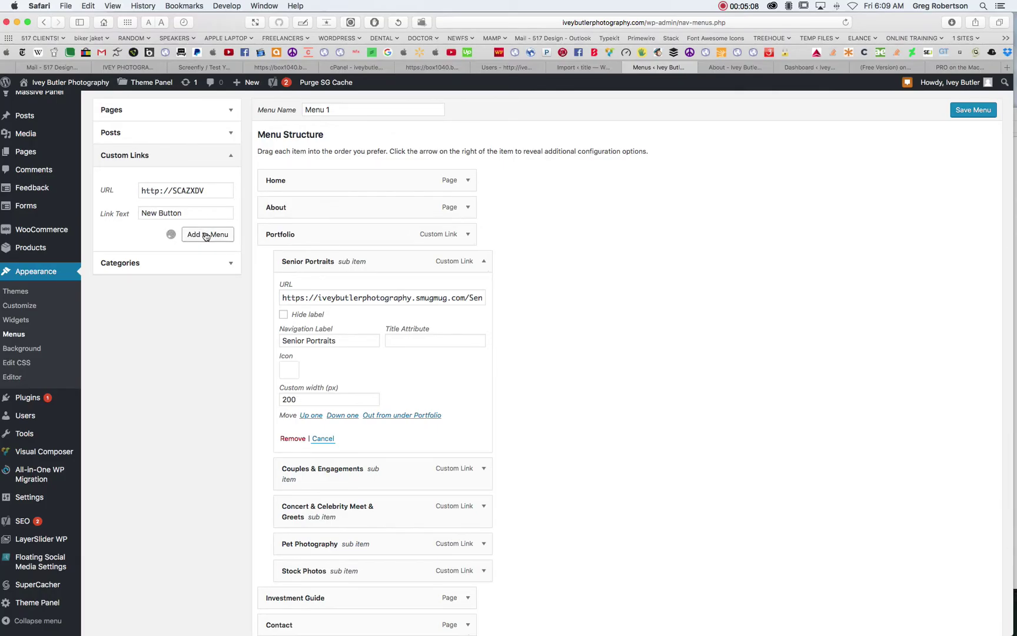
pyautogui.scroll(-5, 602, 327)
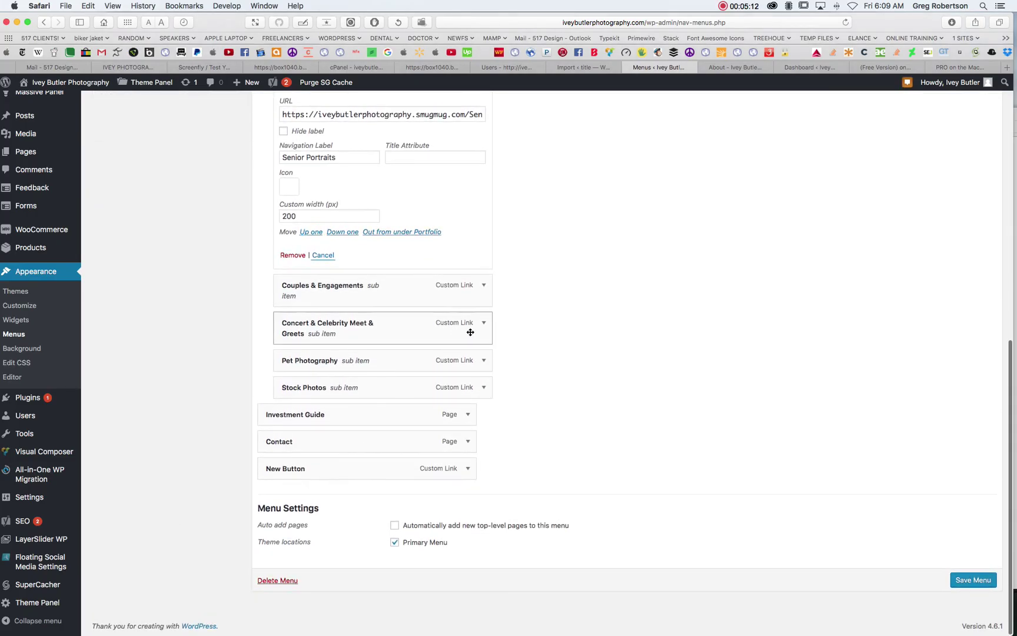
pyautogui.scroll(2, 473, 330)
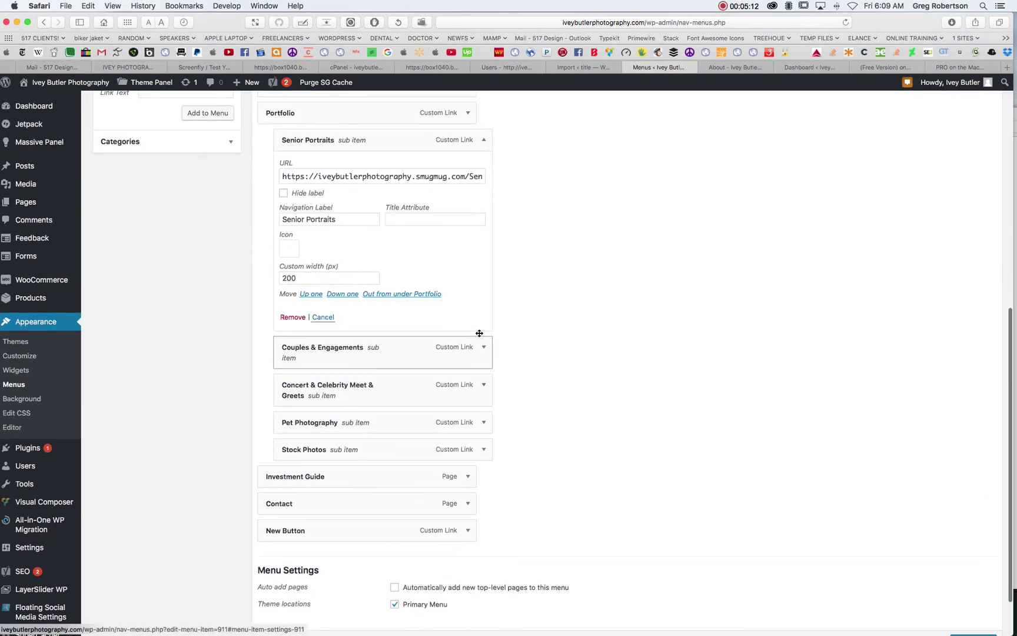
pyautogui.click(484, 141)
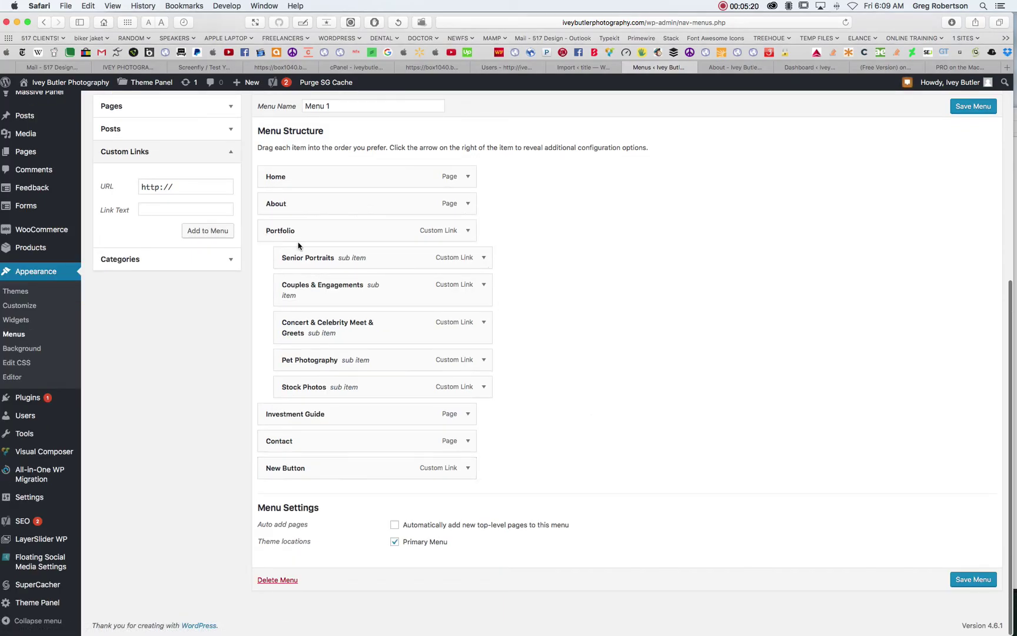
pyautogui.moveTo(284, 466); pyautogui.dragTo(282, 386)
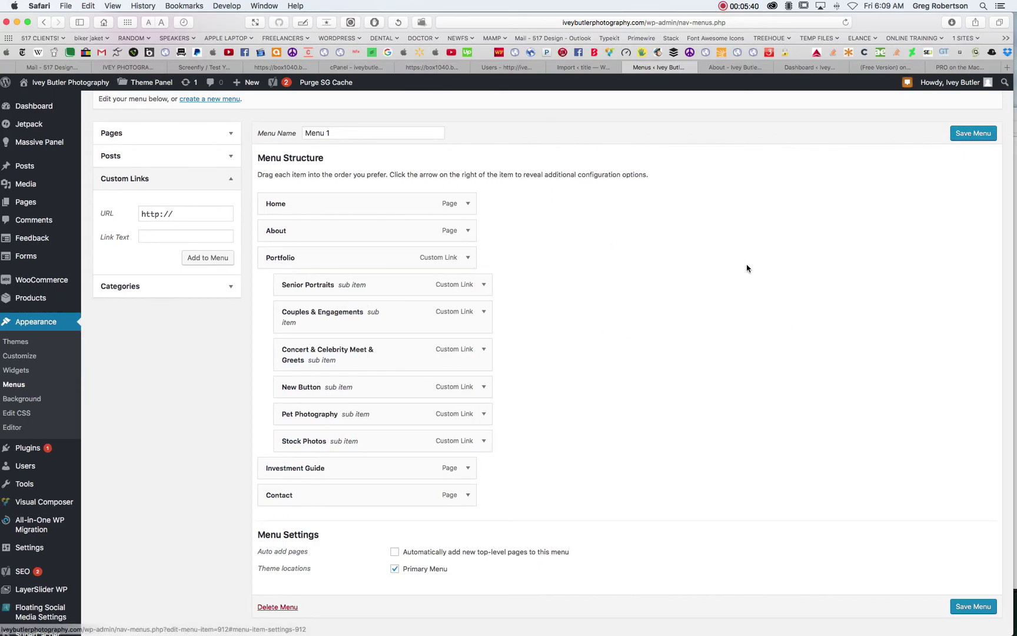
pyautogui.click(975, 137)
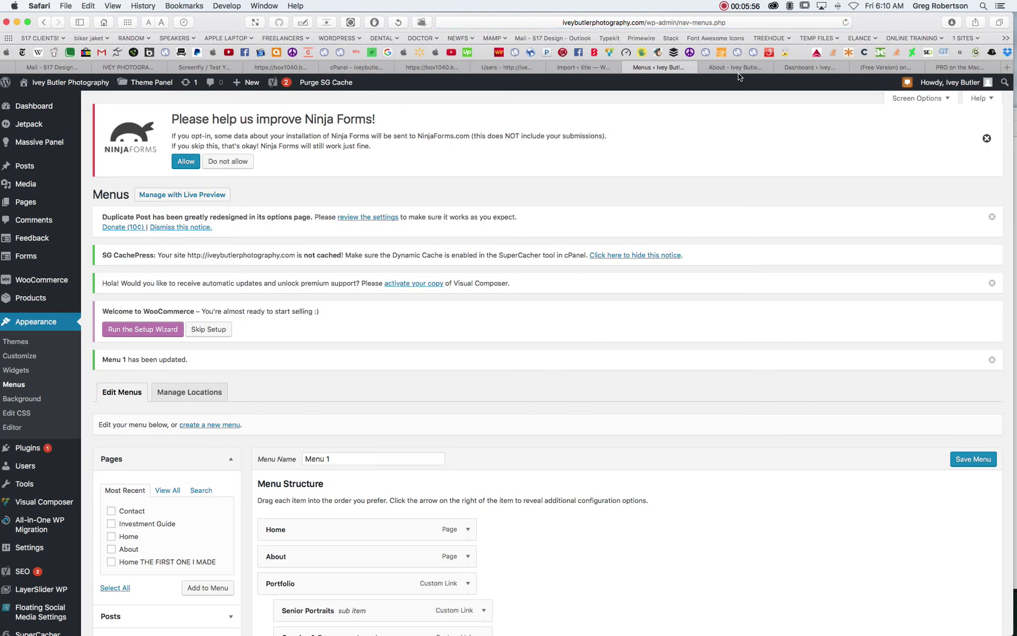
pyautogui.click(737, 69)
pyautogui.click(847, 23)
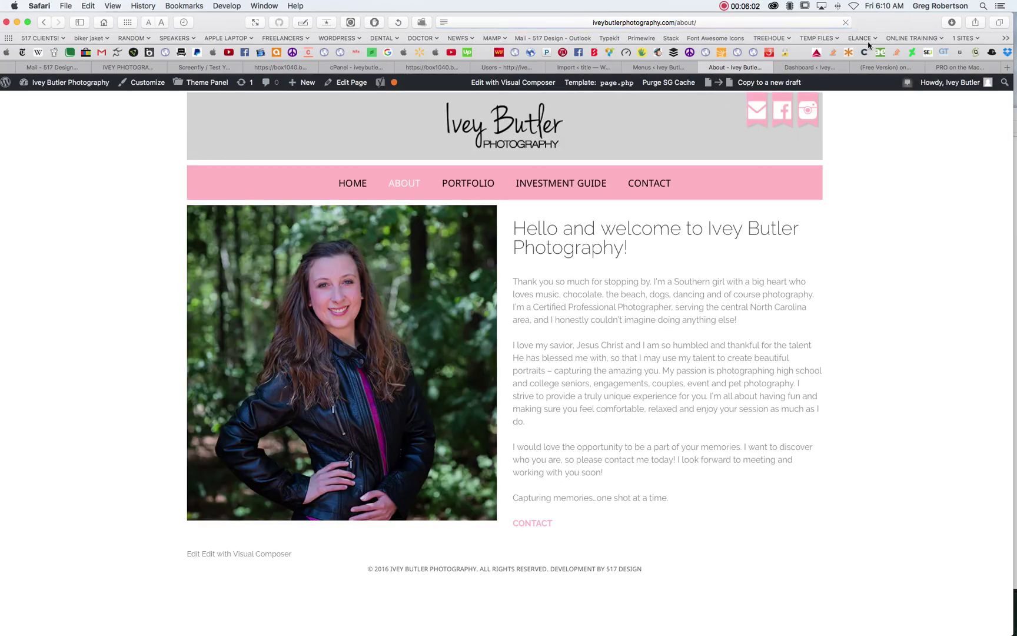
pyautogui.moveTo(441, 188)
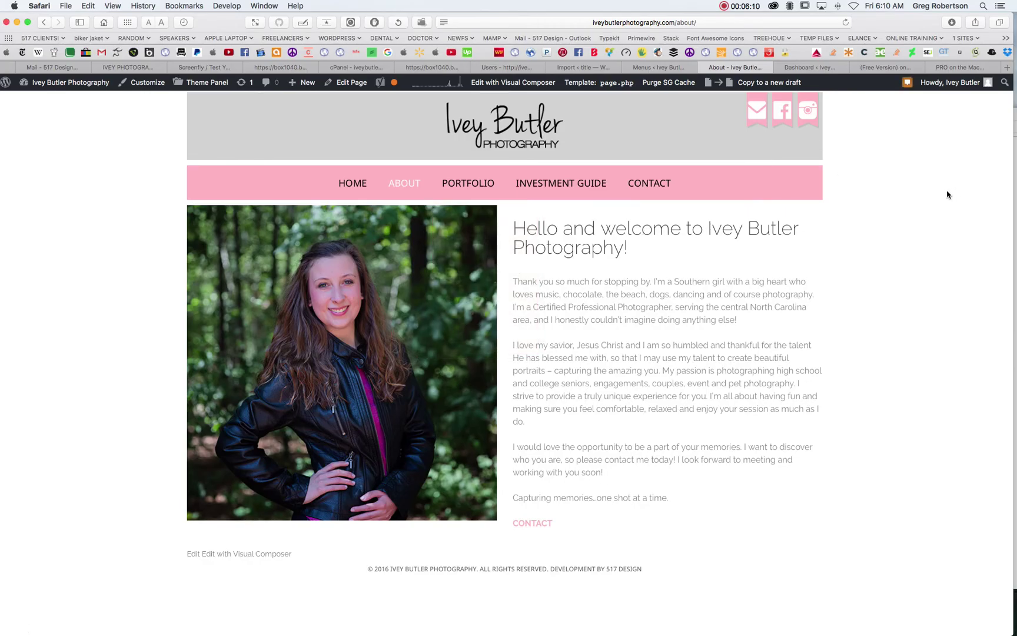
# Delete the New Button item from Menu 1, save the menu, and switch to the live About page.
pyautogui.click(656, 68)
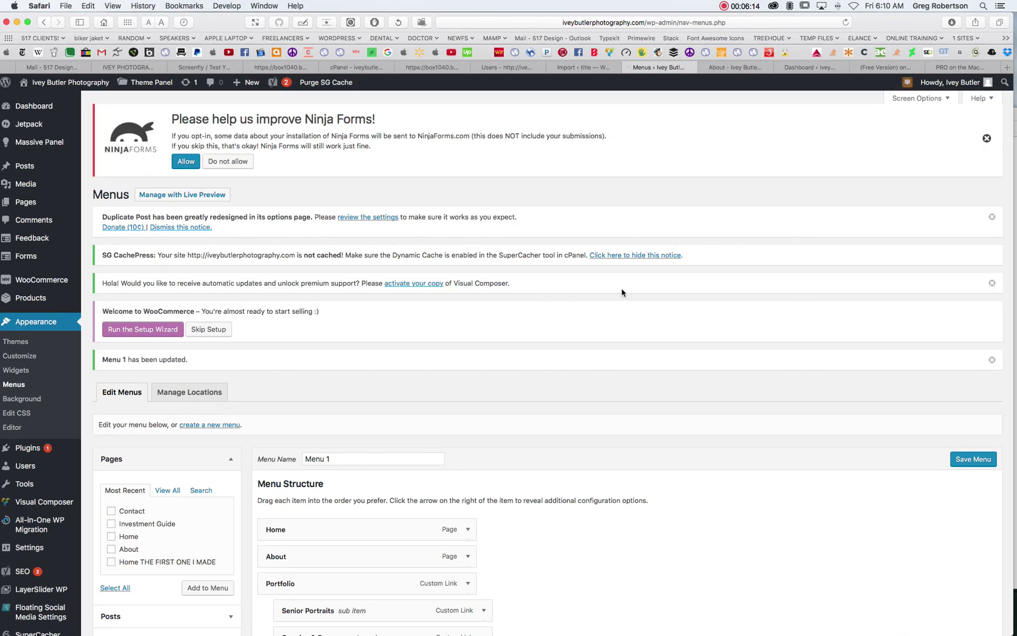
pyautogui.scroll(-10, 627, 294)
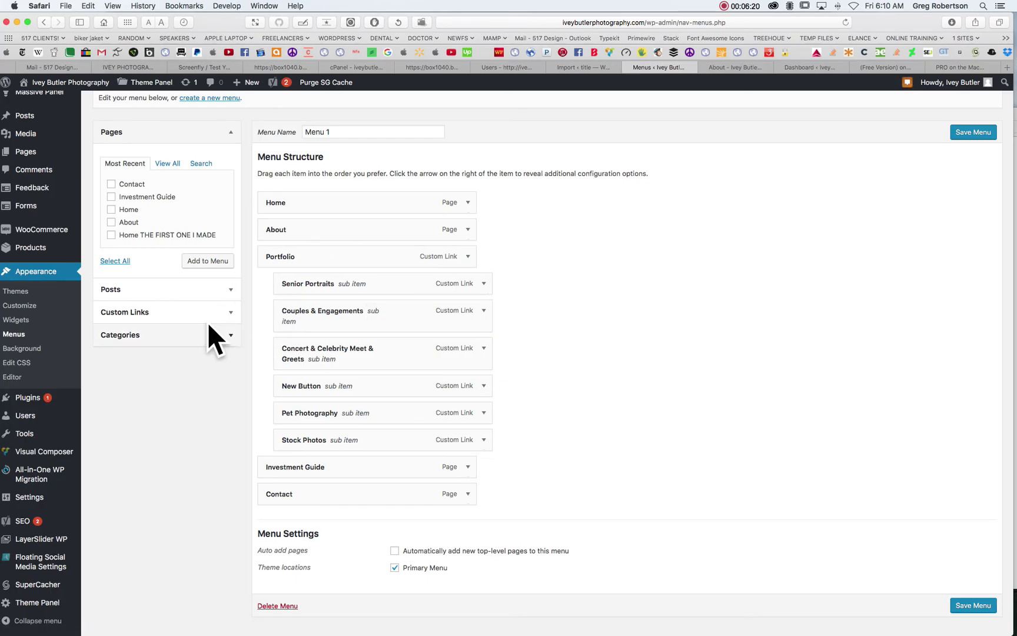
pyautogui.click(483, 386)
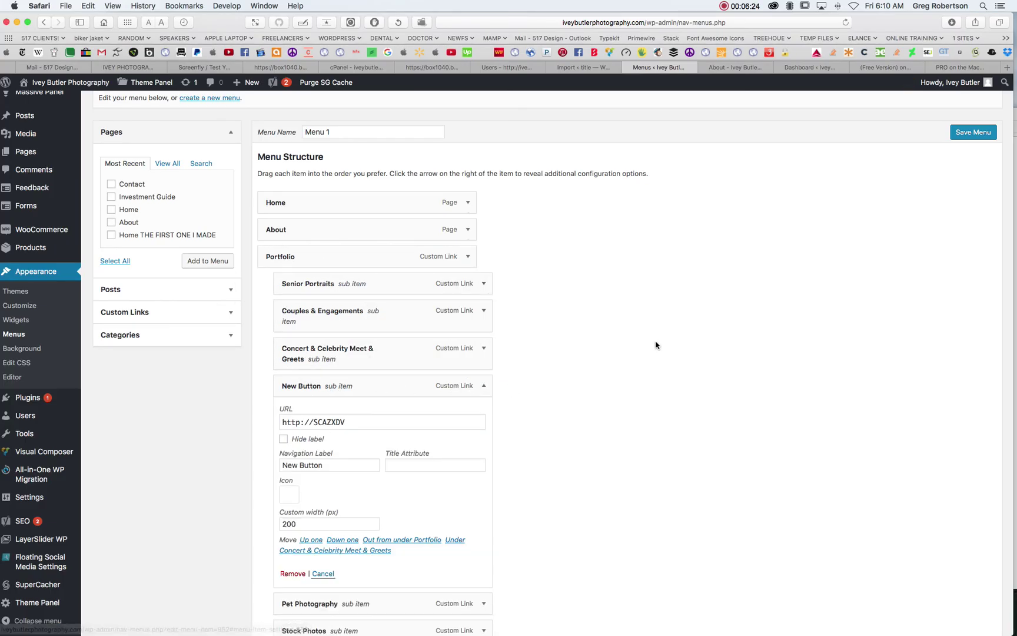
pyautogui.scroll(-3, 591, 435)
pyautogui.click(294, 497)
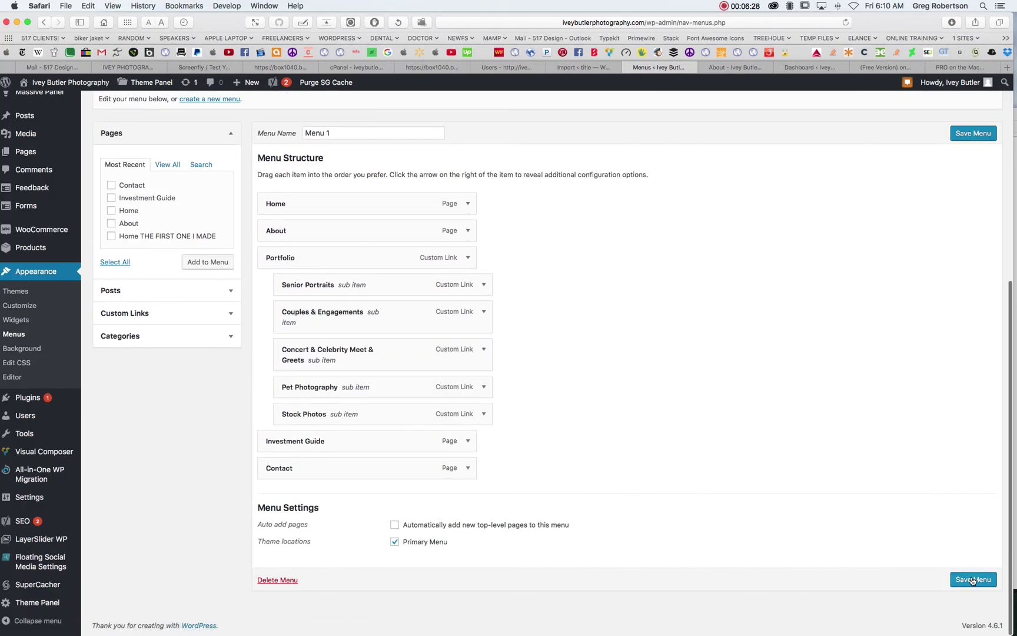
pyautogui.click(970, 579)
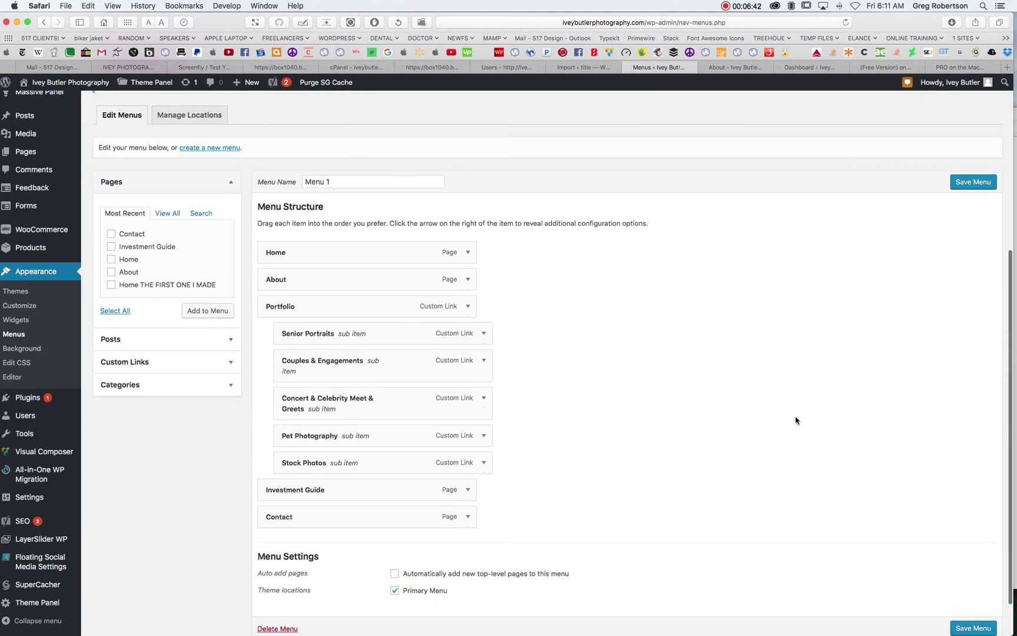
pyautogui.moveTo(281, 251)
pyautogui.mouseDown()
pyautogui.moveTo(274, 275)
pyautogui.moveTo(267, 248)
pyautogui.mouseUp()
pyautogui.click(746, 69)
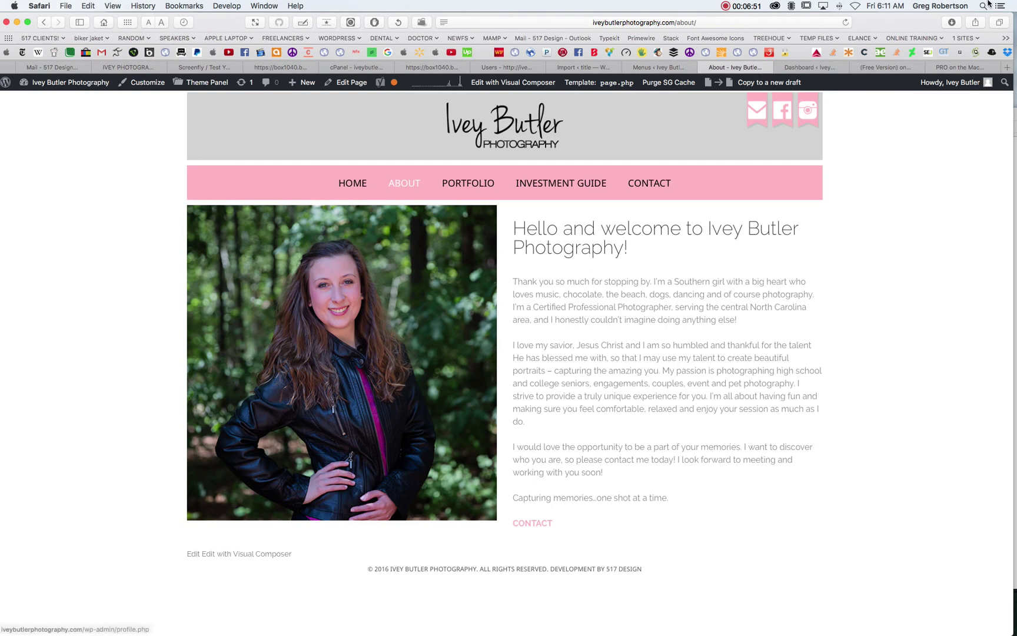
# Reload the About page and check the Portfolio submenu shows five entries without New Button.
pyautogui.click(846, 22)
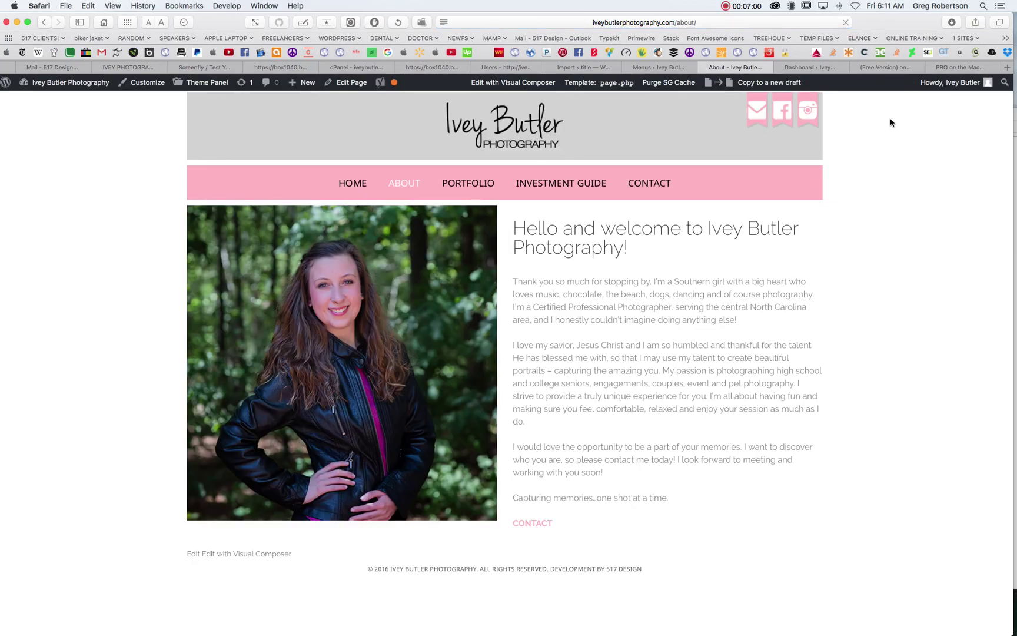
pyautogui.moveTo(447, 189)
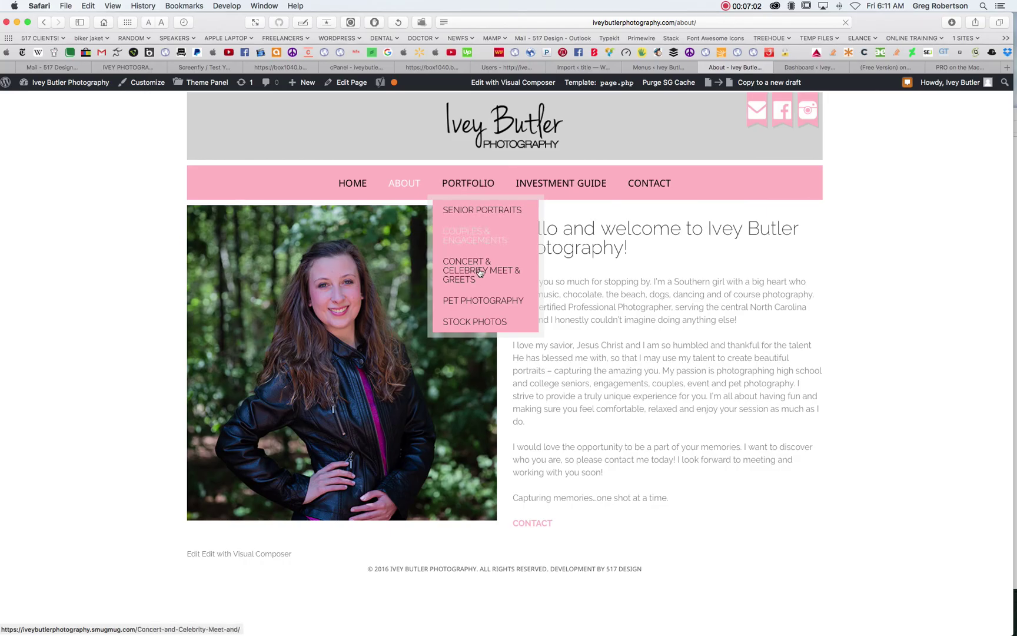